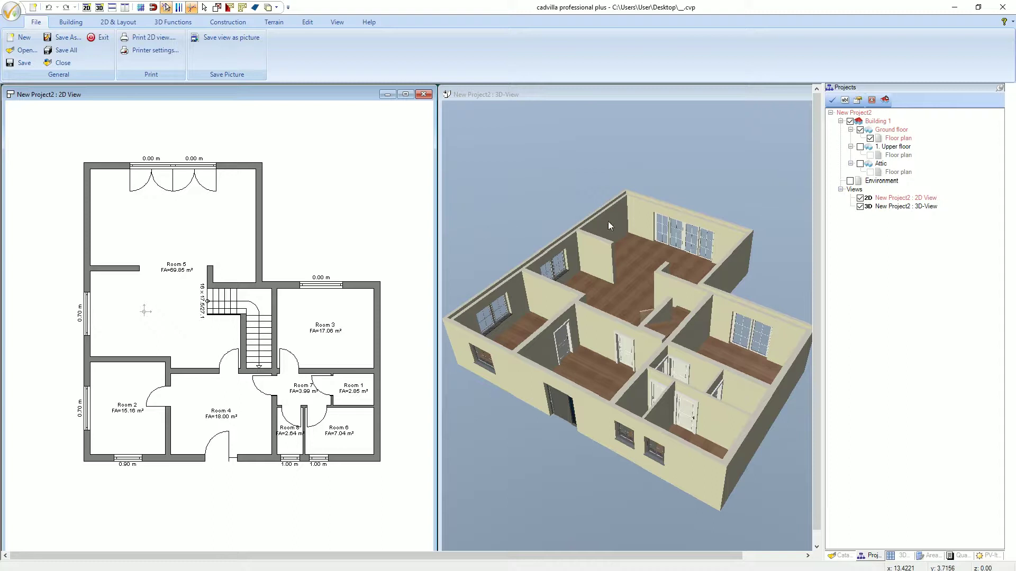
# - Add a new floor below in Building 1, naming it Foundation with a rough height of 1 m
pyautogui.rightClick(874, 123)
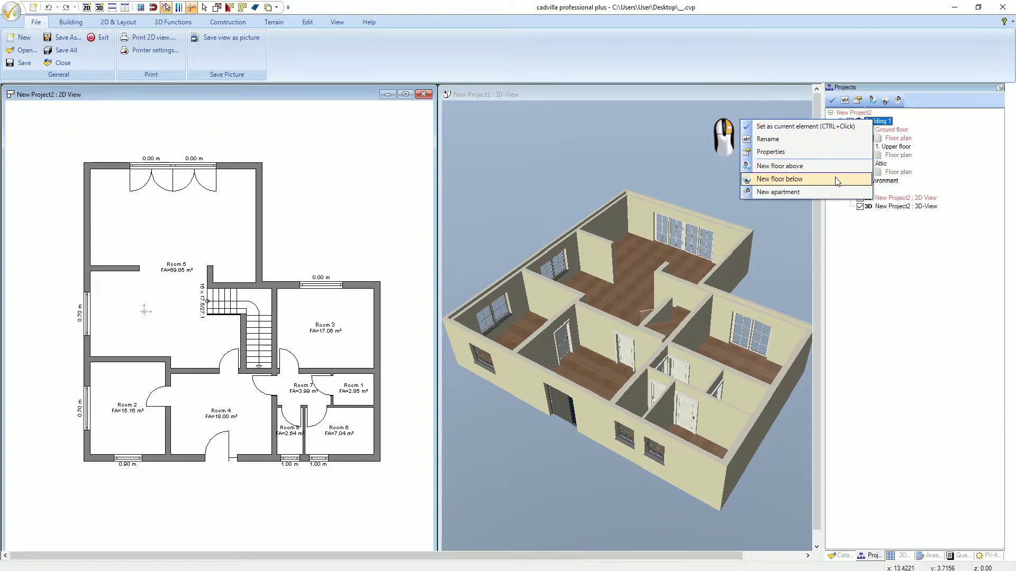
pyautogui.click(819, 180)
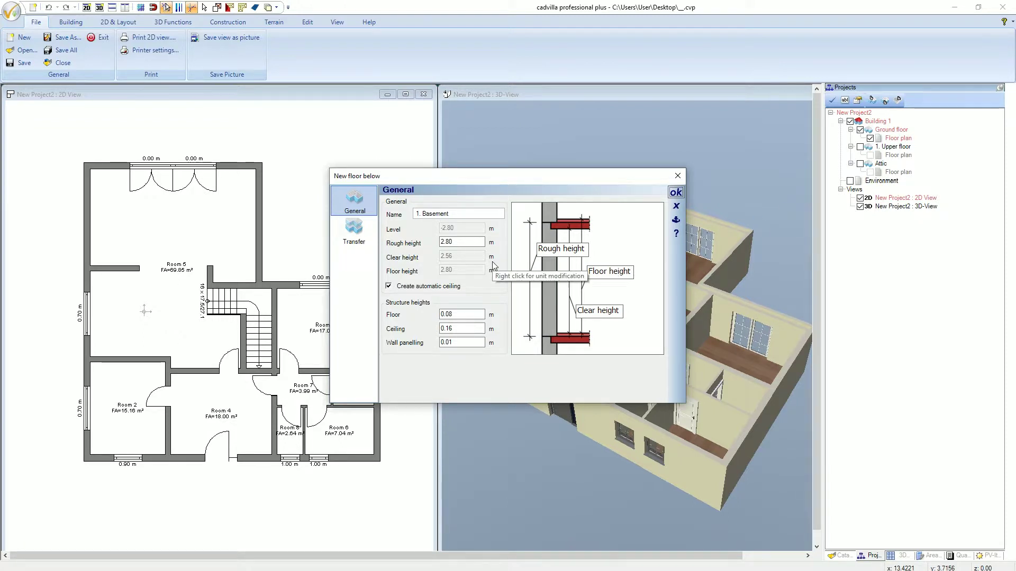
pyautogui.moveTo(452, 214); pyautogui.dragTo(398, 210)
pyautogui.write('Foundation')
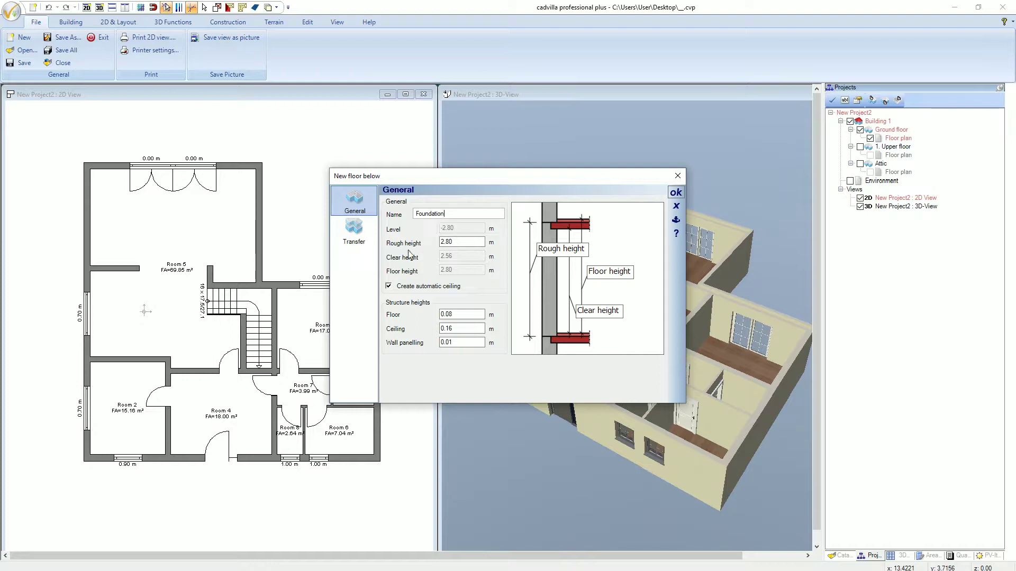
pyautogui.press('Tab')
pyautogui.write('1')
pyautogui.press('Tab')
# - Set the new floor to transfer no objects from the ground floor and create it
pyautogui.click(364, 244)
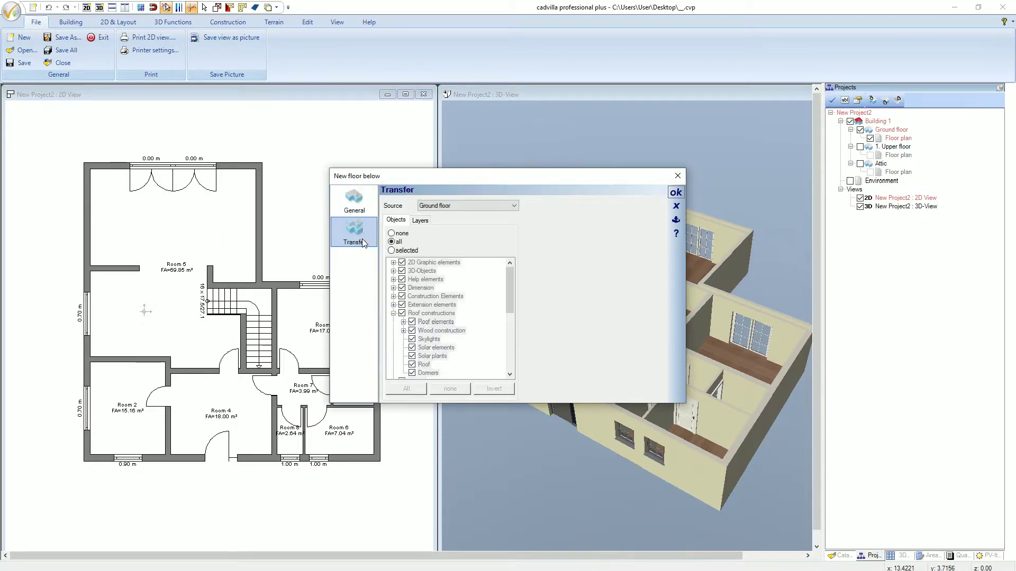
pyautogui.click(391, 234)
pyautogui.click(676, 192)
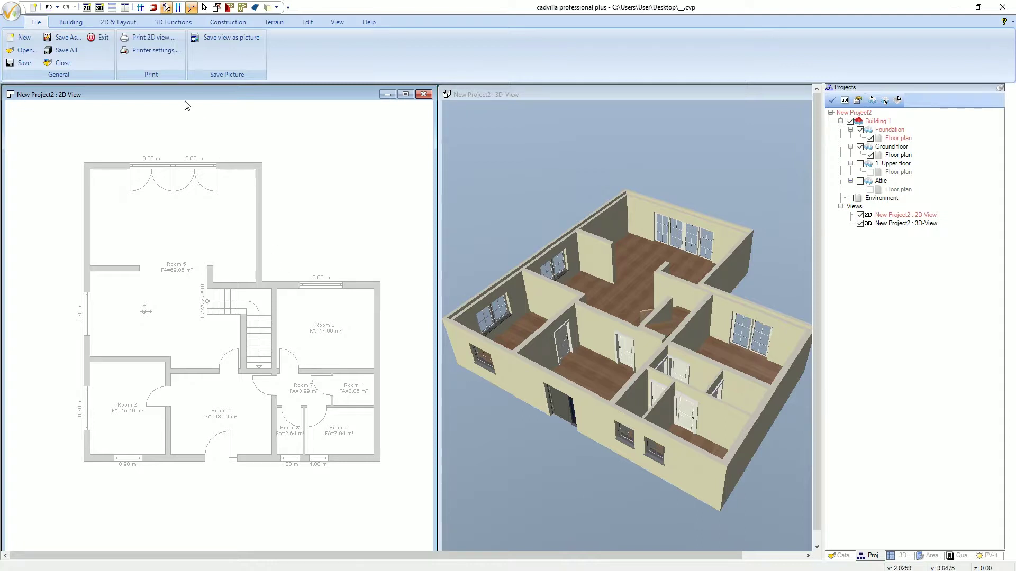
# - Start the centered 2D guideline and review the line properties that define its appearance
pyautogui.click(131, 23)
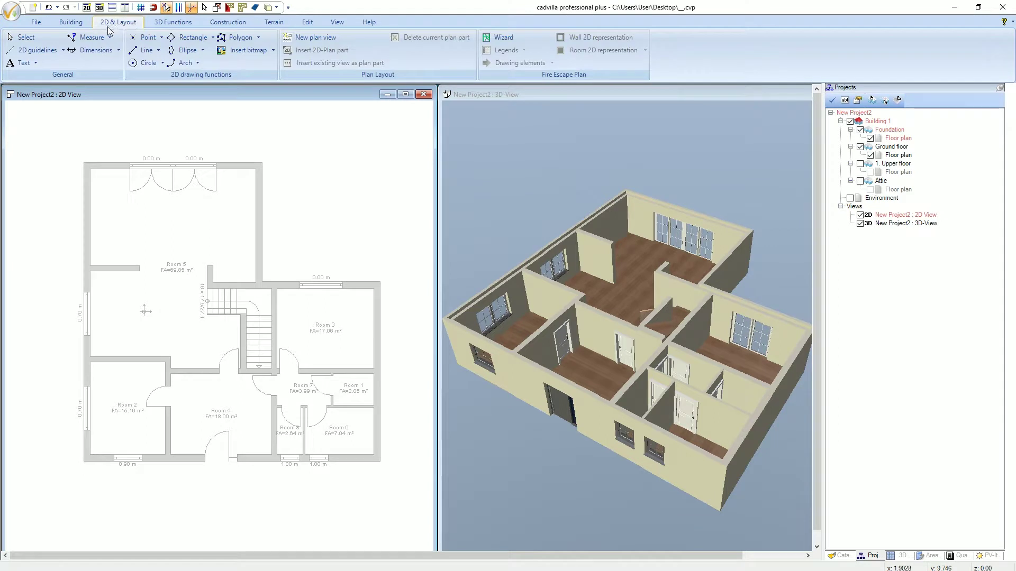
pyautogui.click(56, 53)
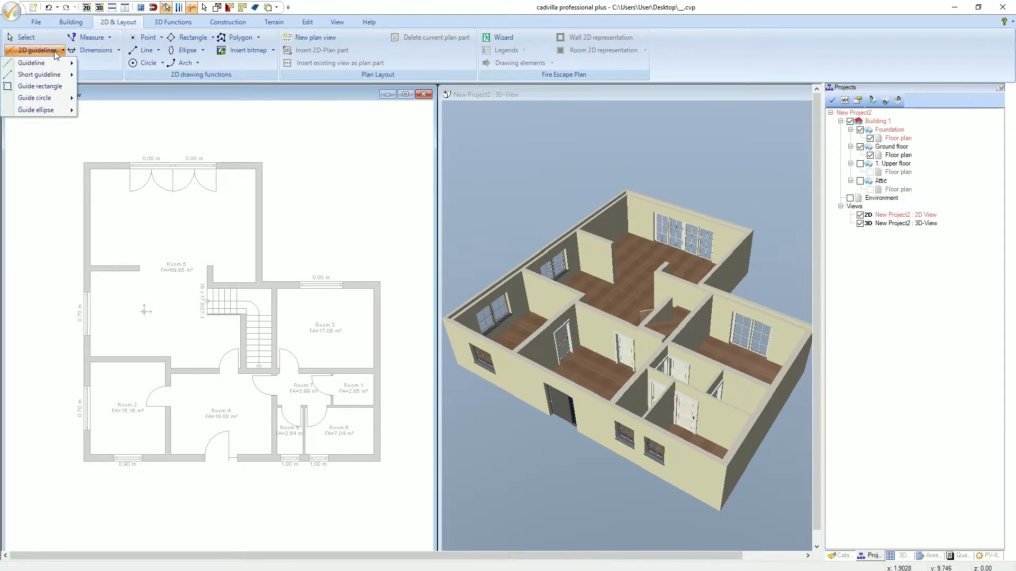
pyautogui.moveTo(57, 67)
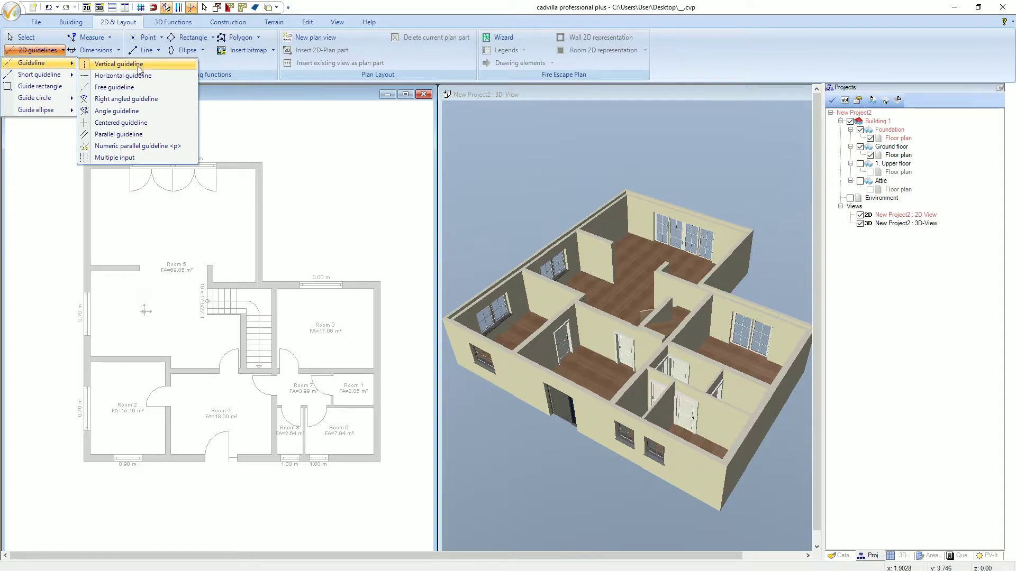
pyautogui.click(158, 122)
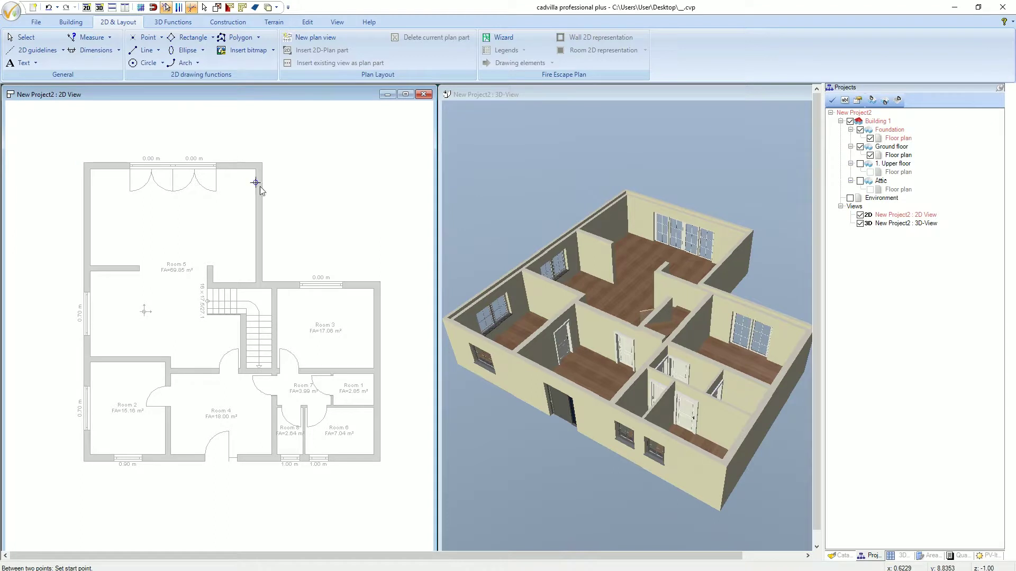
pyautogui.rightClick(295, 225)
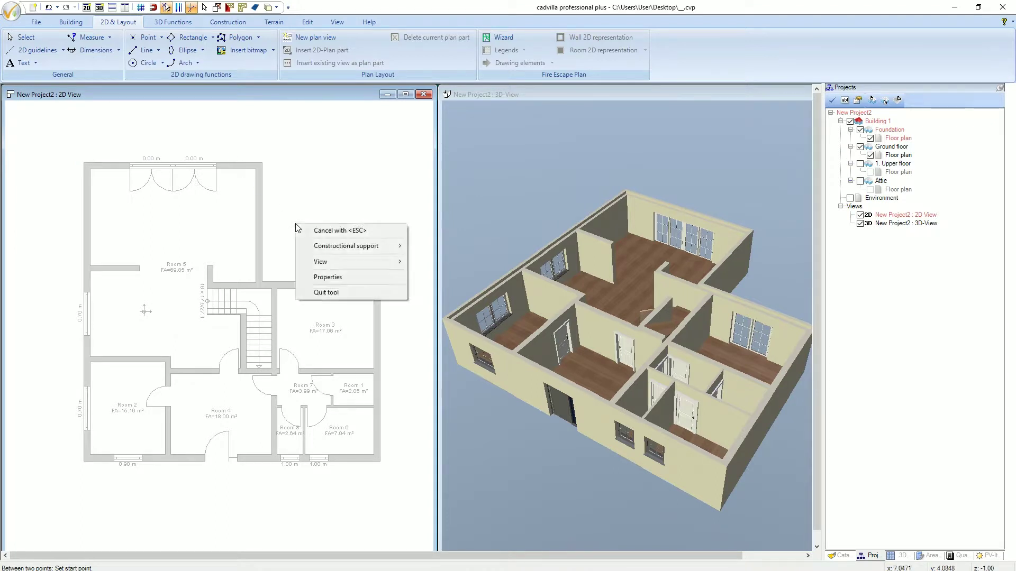
pyautogui.click(349, 277)
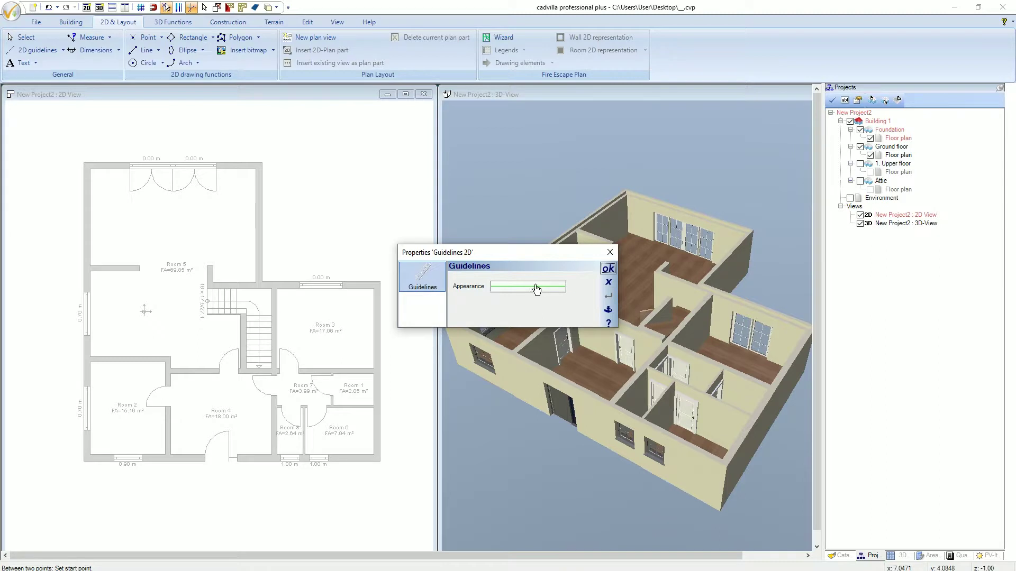
pyautogui.click(505, 289)
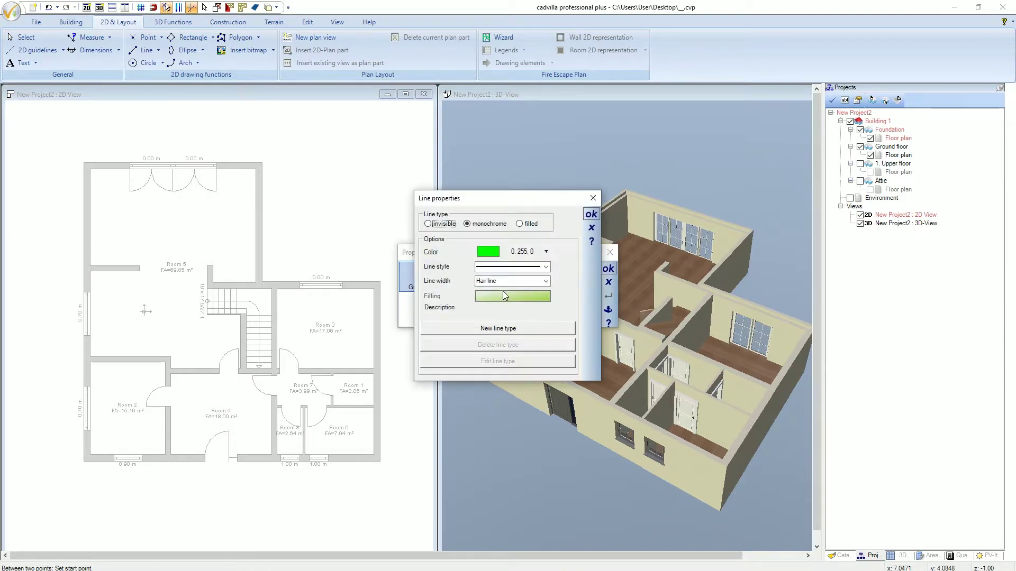
pyautogui.click(590, 214)
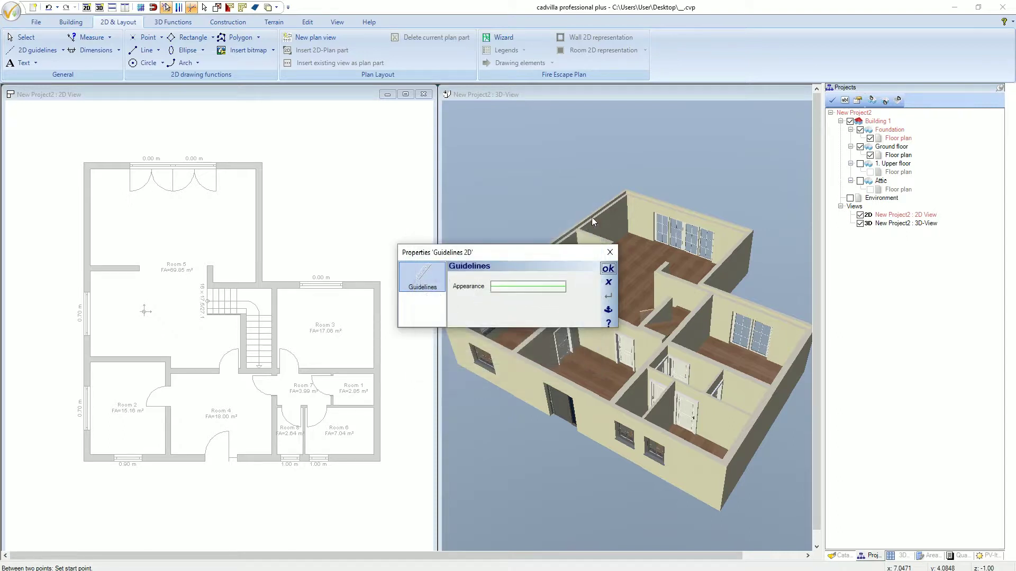
pyautogui.click(608, 268)
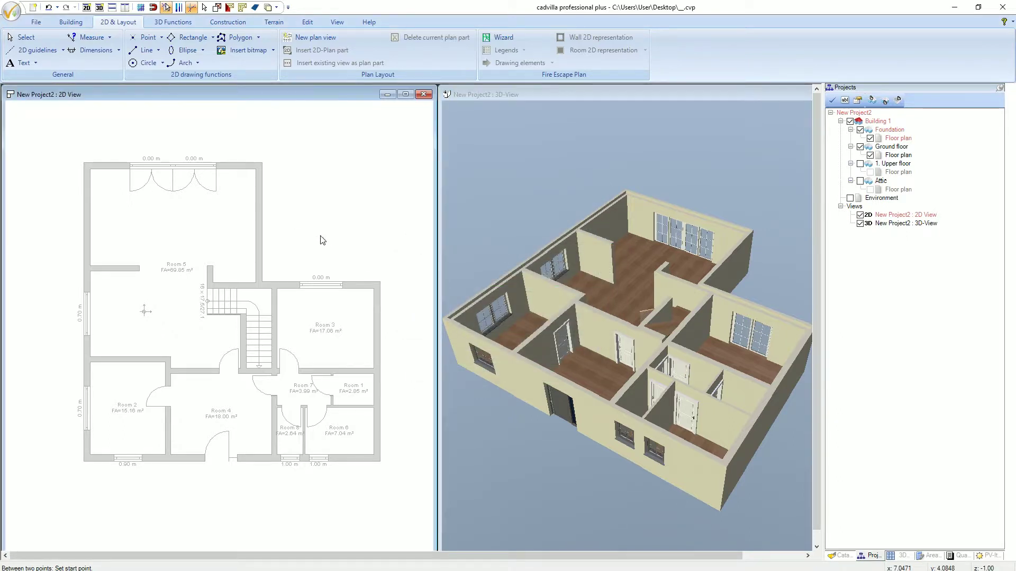
# - Place vertical centered guidelines through the two opposite exterior side walls of Room 5
pyautogui.click(260, 232)
pyautogui.press('ctrl')
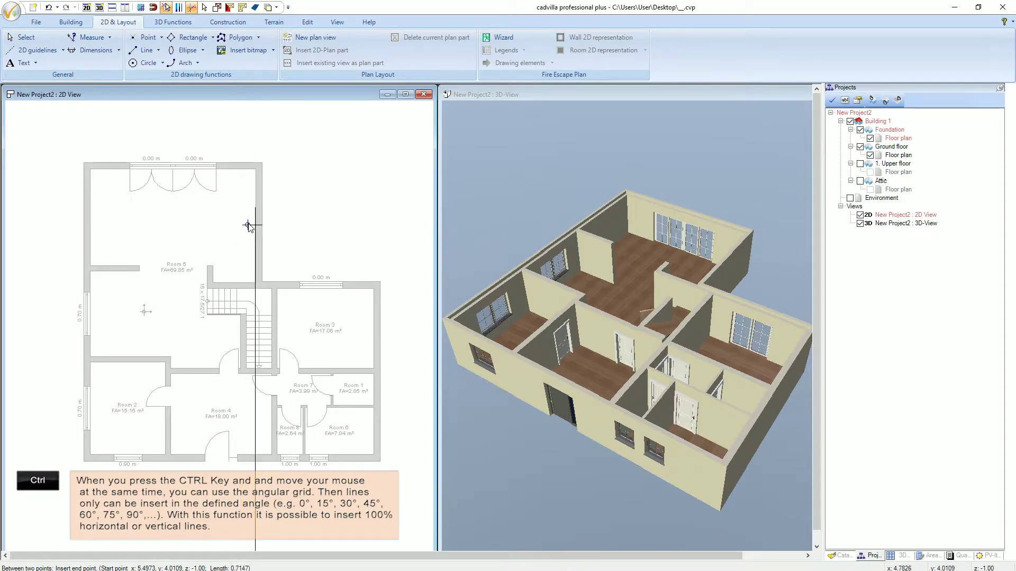
pyautogui.click(255, 226)
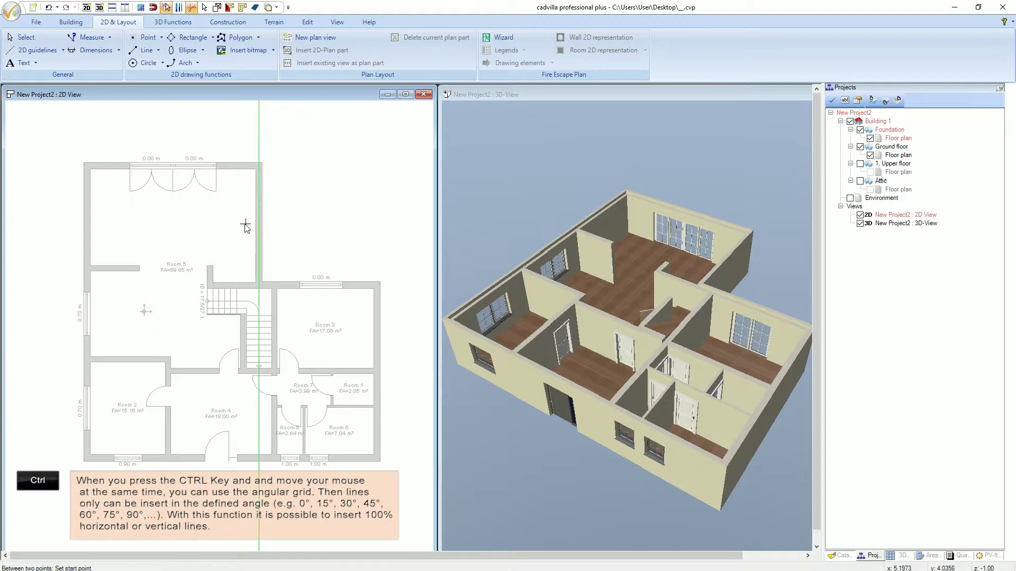
pyautogui.click(90, 220)
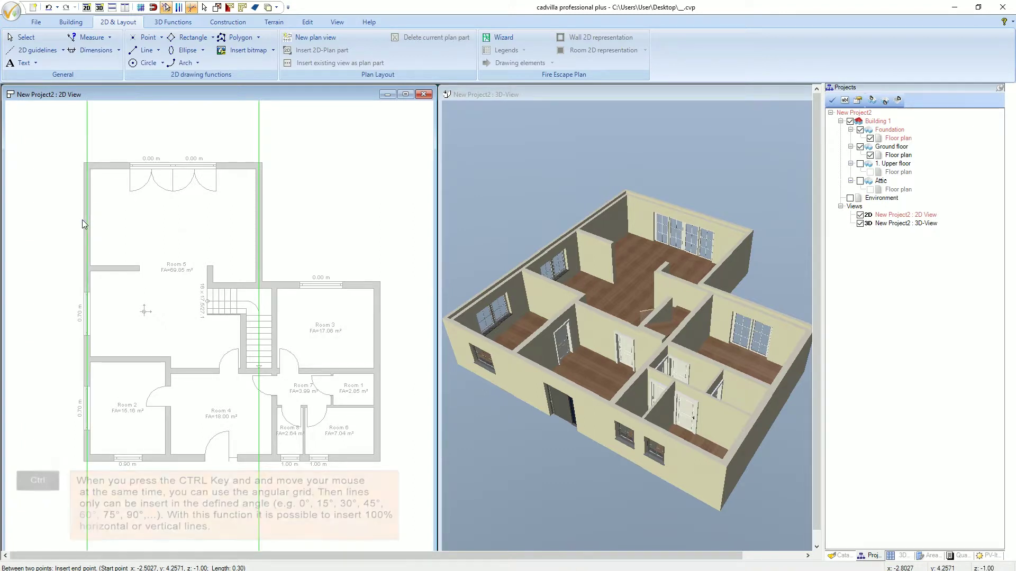
pyautogui.click(83, 221)
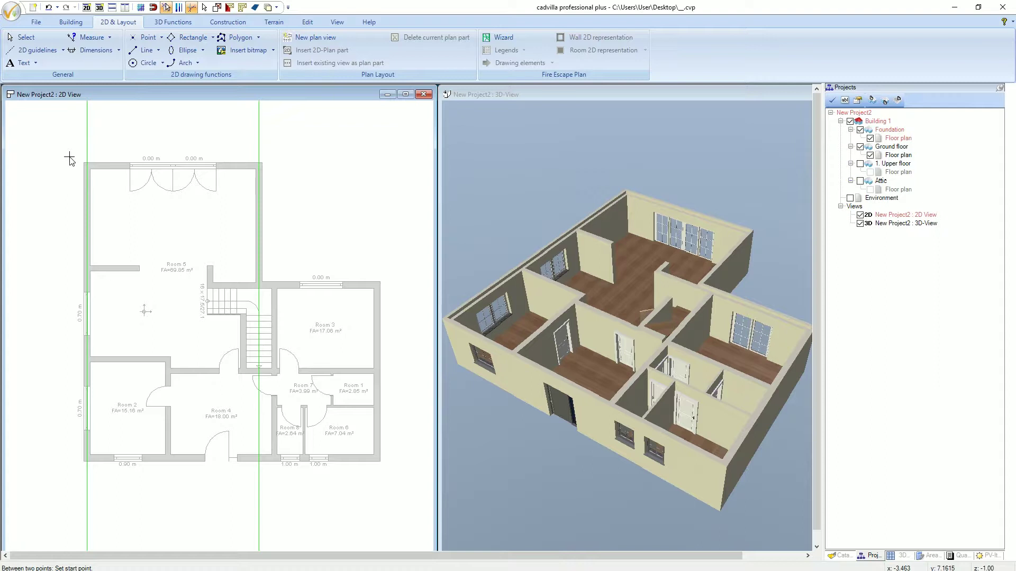
# - Add centered guidelines through the remaining exterior walls: upper wall of Room 5, lower front wall, outer side wall and upper wall of Room 3
pyautogui.click(86, 165)
pyautogui.click(259, 166)
pyautogui.click(154, 457)
pyautogui.click(154, 458)
pyautogui.click(376, 458)
pyautogui.click(377, 285)
pyautogui.click(291, 286)
# - Add horizontal and vertical centered guidelines through the main interior walls around Rooms 2, 3, 4, 5 and the staircase
pyautogui.click(210, 285)
pyautogui.click(210, 371)
pyautogui.click(210, 268)
pyautogui.click(133, 268)
pyautogui.click(133, 360)
pyautogui.click(167, 359)
pyautogui.click(167, 365)
pyautogui.click(168, 458)
pyautogui.click(192, 371)
pyautogui.click(238, 370)
pyautogui.click(272, 311)
pyautogui.click(274, 328)
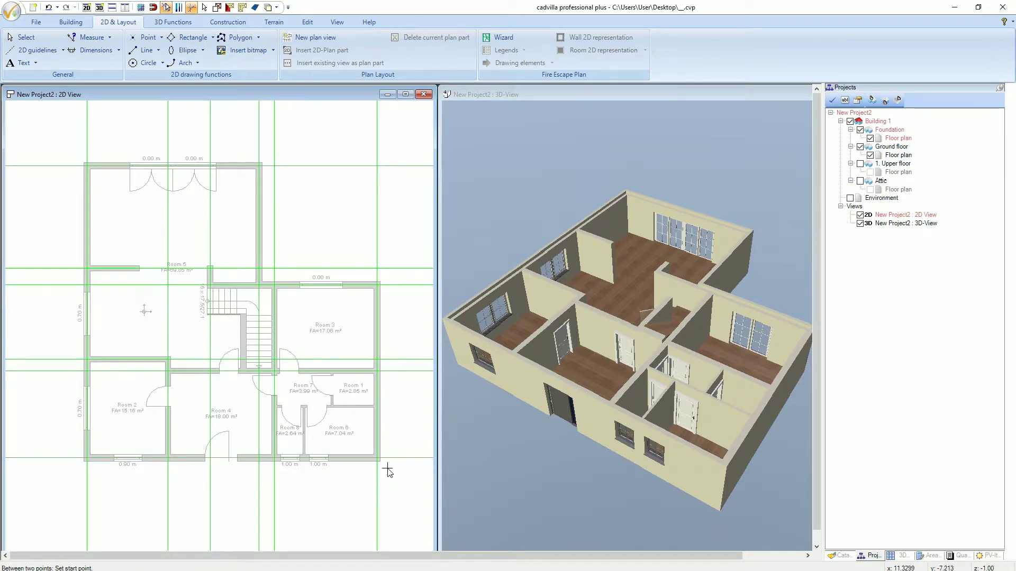
pyautogui.press('Escape')
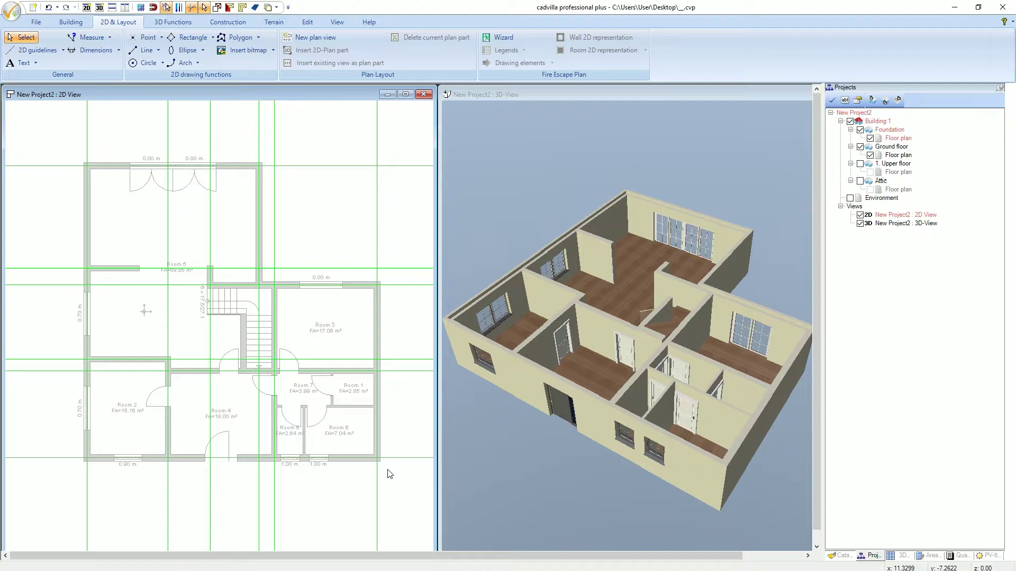
# - Hide the ground floor in the 3D view and return to the 2D view
pyautogui.click(658, 92)
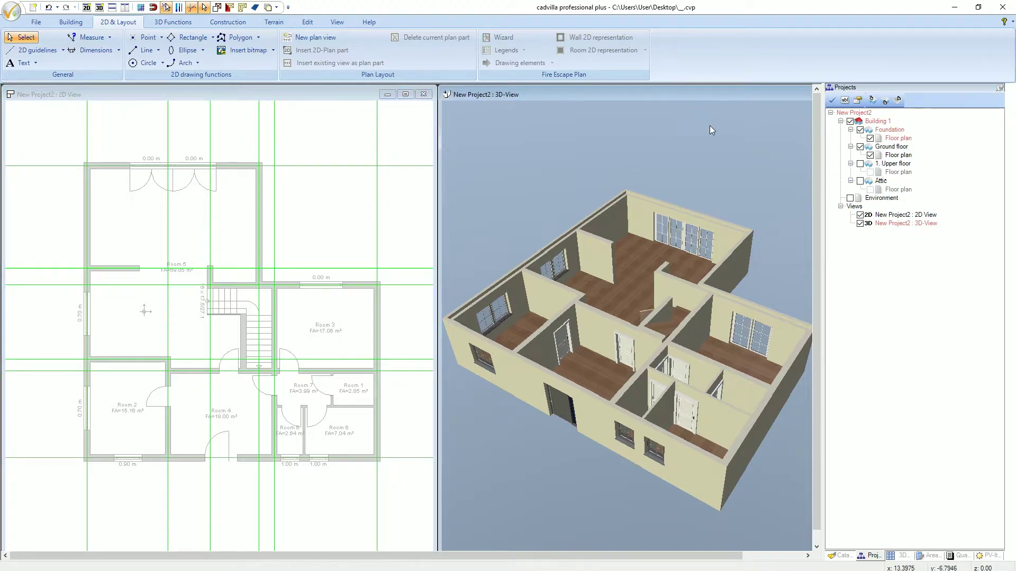
pyautogui.click(860, 147)
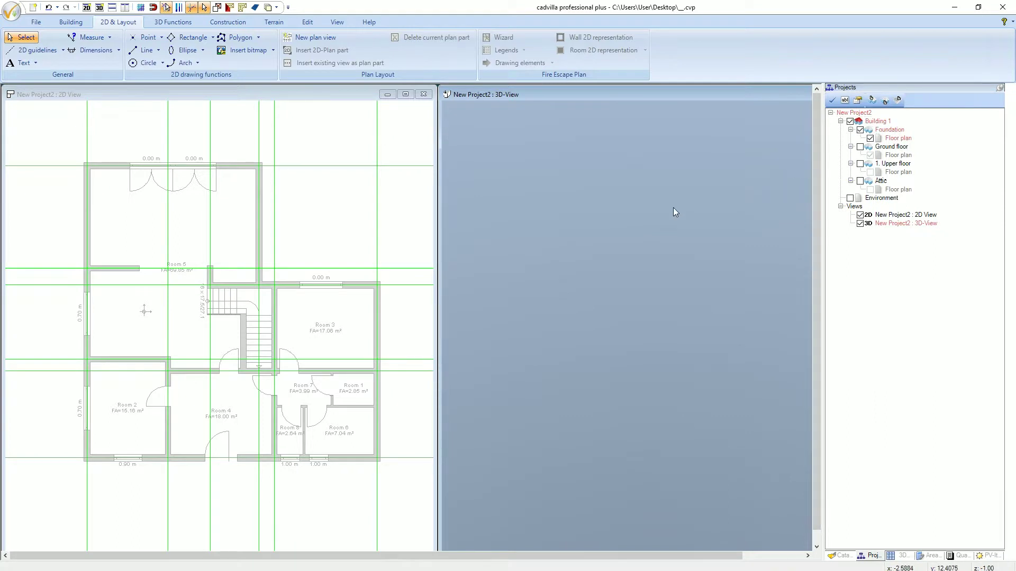
pyautogui.click(306, 100)
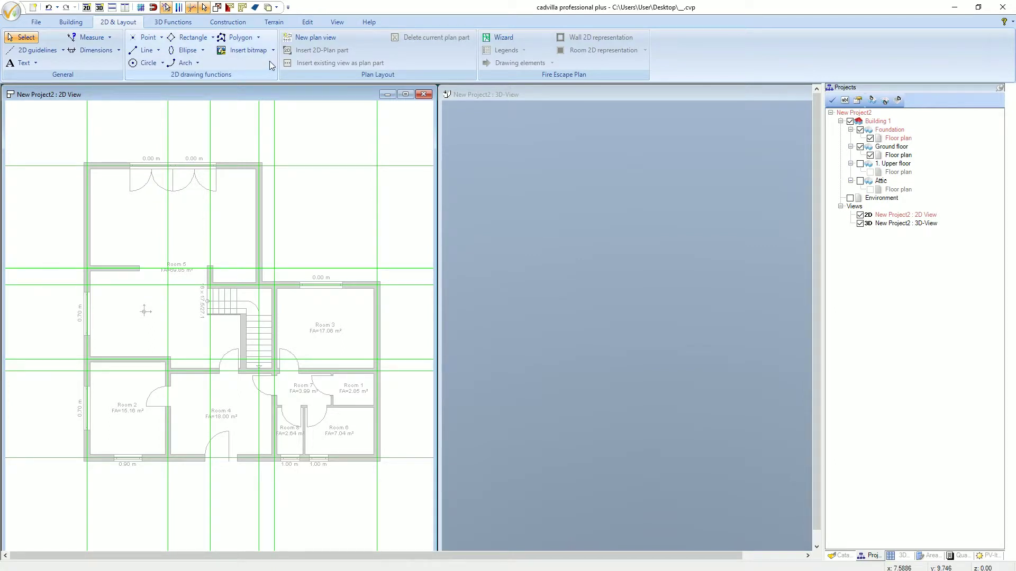
# - Start a strip foundation between a chain of points, with a height of 1 m and a thickness of 0.60 m
pyautogui.click(85, 24)
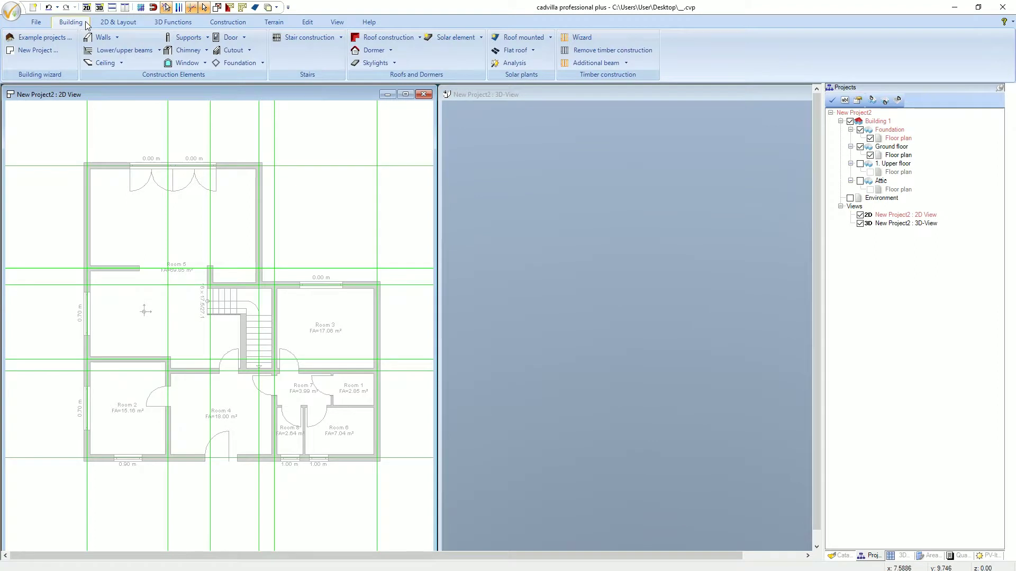
pyautogui.click(253, 62)
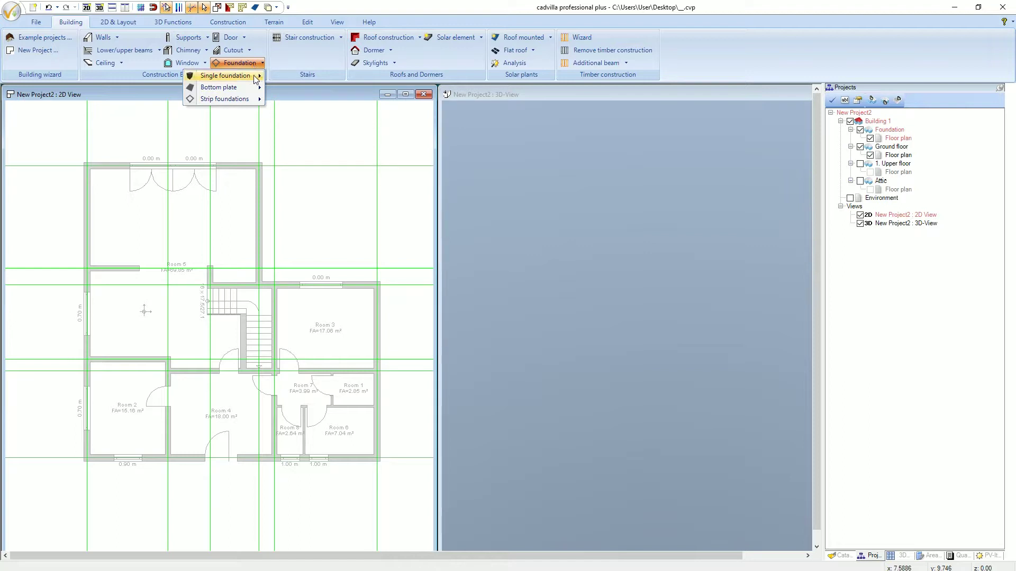
pyautogui.moveTo(253, 101)
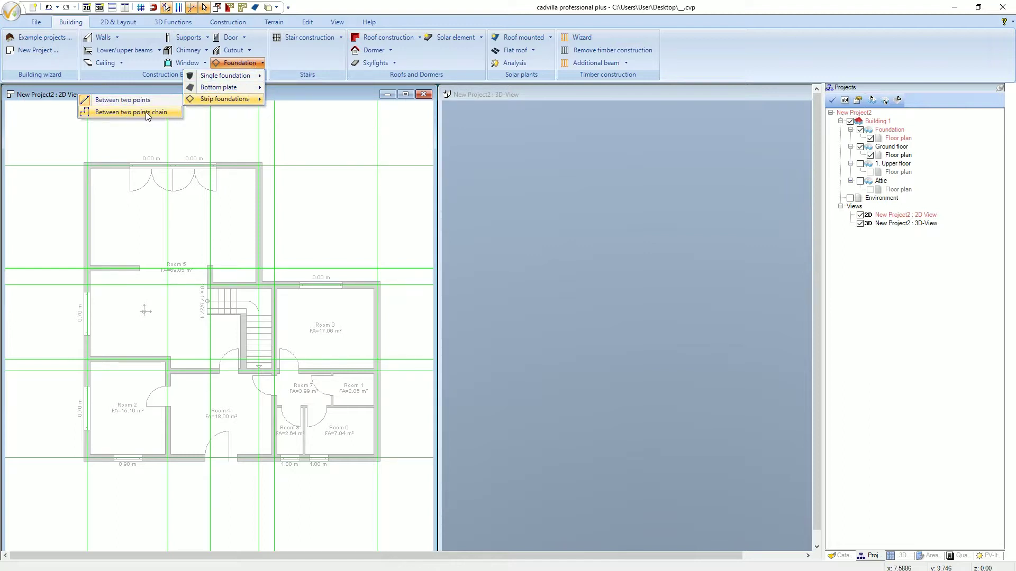
pyautogui.click(172, 113)
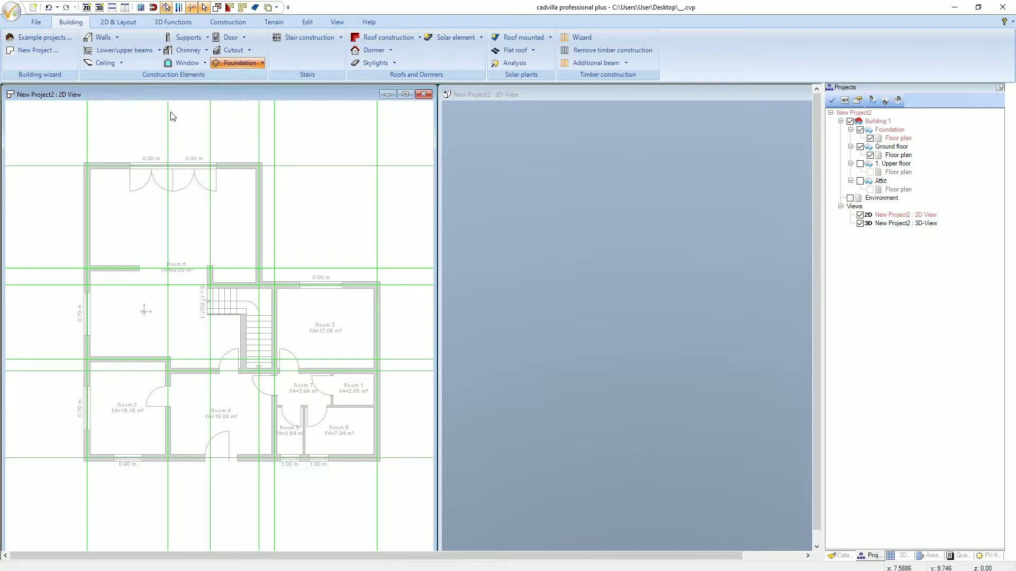
pyautogui.rightClick(304, 230)
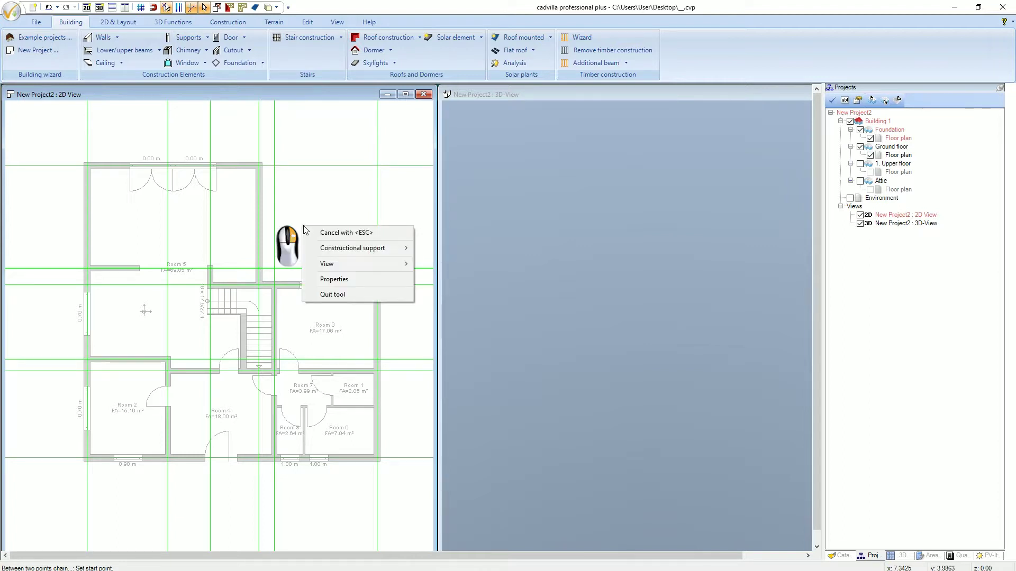
pyautogui.click(374, 286)
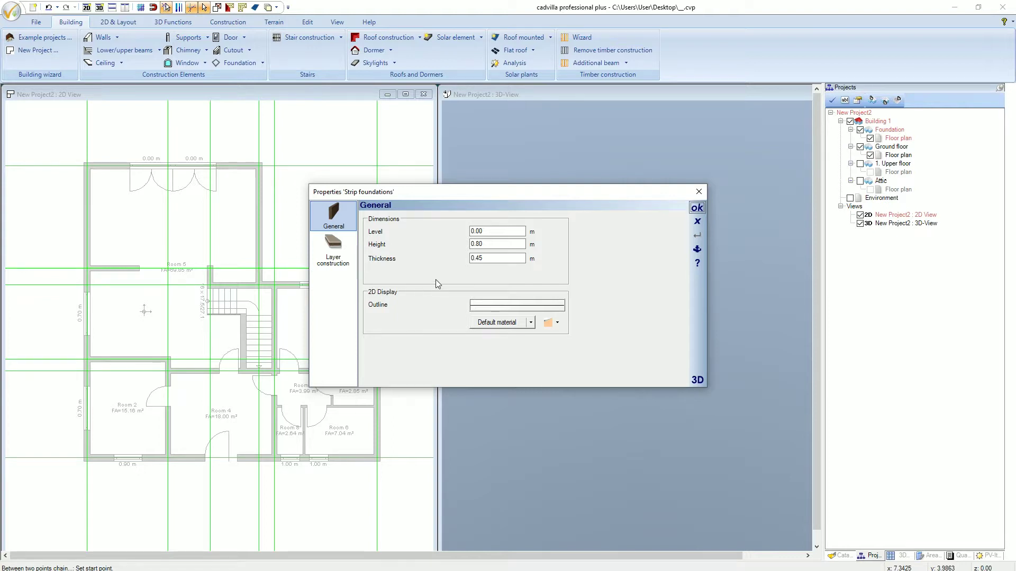
pyautogui.doubleClick(499, 257)
pyautogui.write('0,6')
pyautogui.write('0')
pyautogui.click(485, 245)
pyautogui.doubleClick(486, 245)
pyautogui.write('1')
pyautogui.press('Tab')
pyautogui.click(483, 258)
# - Set the 2D display of the strip foundation's Standard Masonry layer material to a monochrome gray fill
pyautogui.click(348, 259)
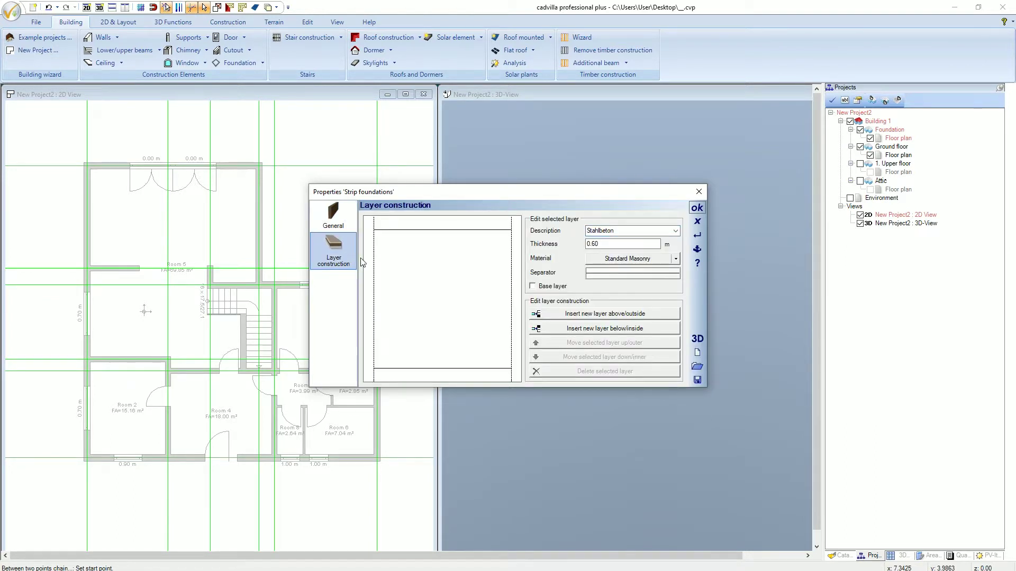
pyautogui.click(598, 260)
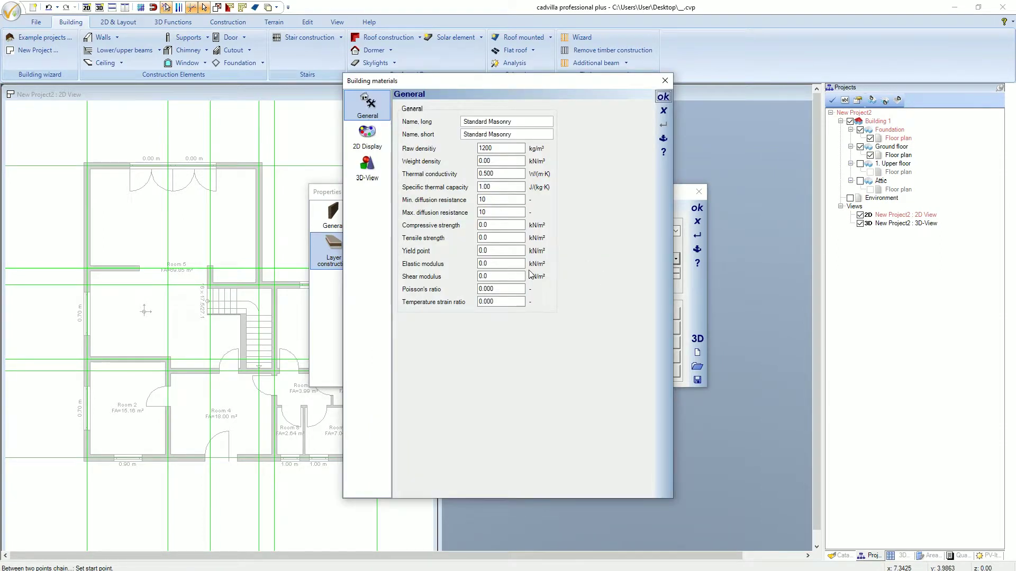
pyautogui.click(378, 142)
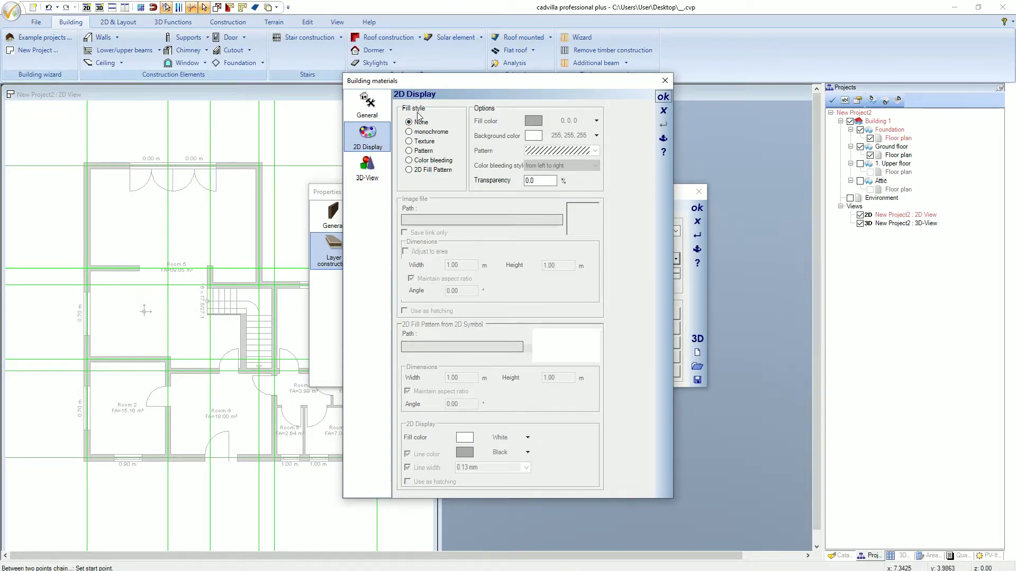
pyautogui.click(410, 132)
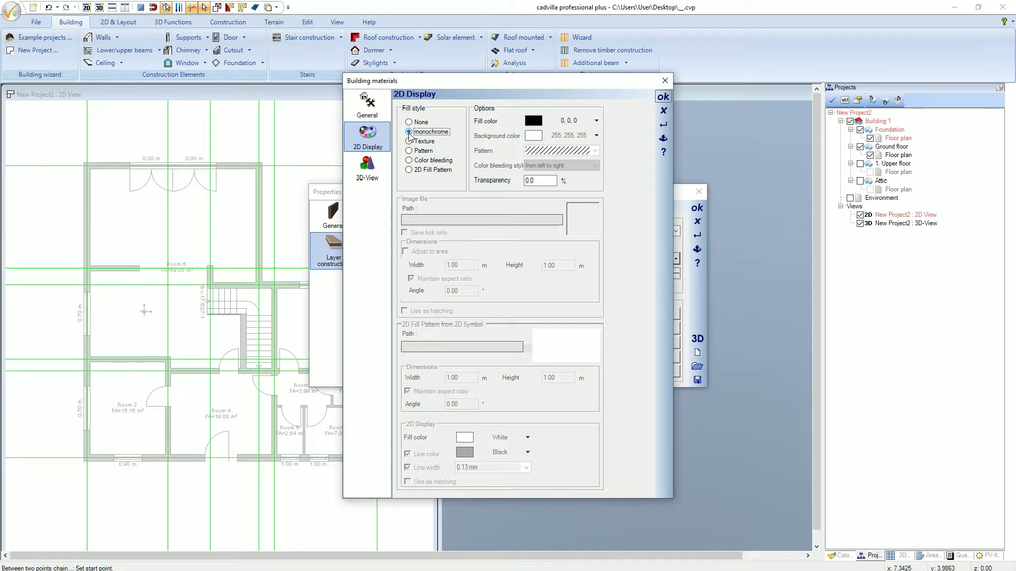
pyautogui.click(564, 121)
pyautogui.click(501, 225)
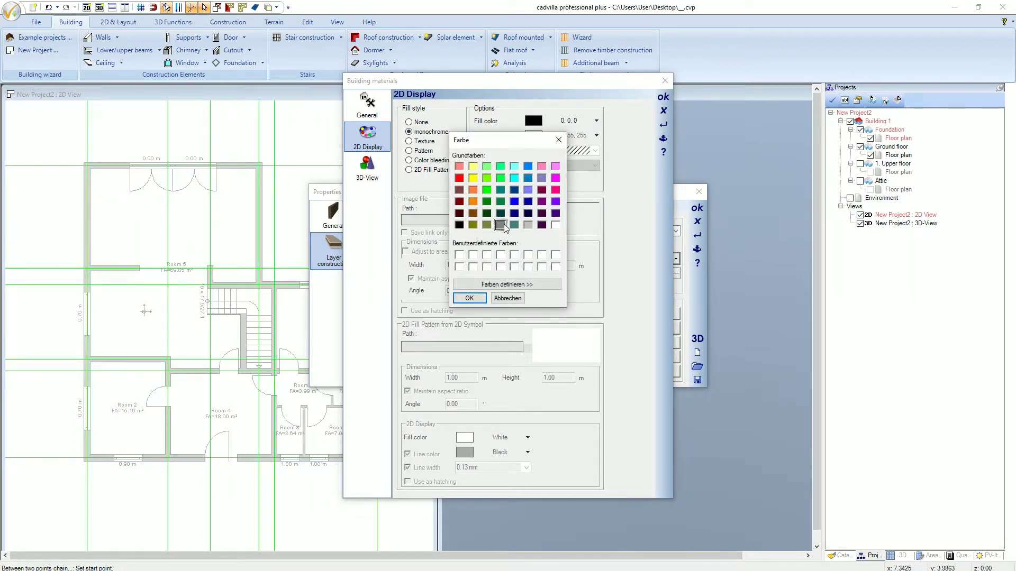
pyautogui.click(481, 299)
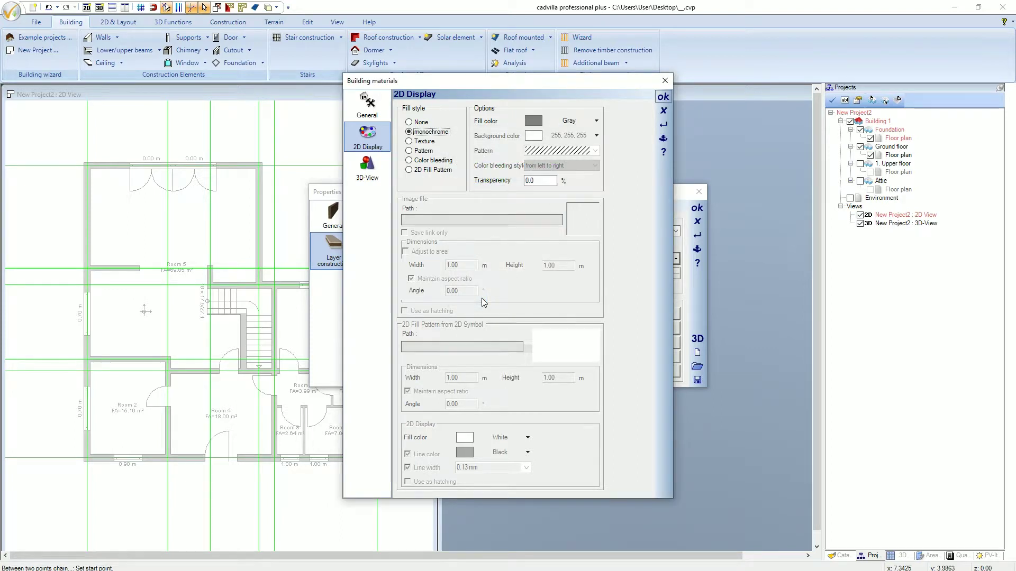
# - Apply the strip foundation settings and draw a closed chain of strip foundations along the guidelines of the house's exterior walls
pyautogui.click(662, 96)
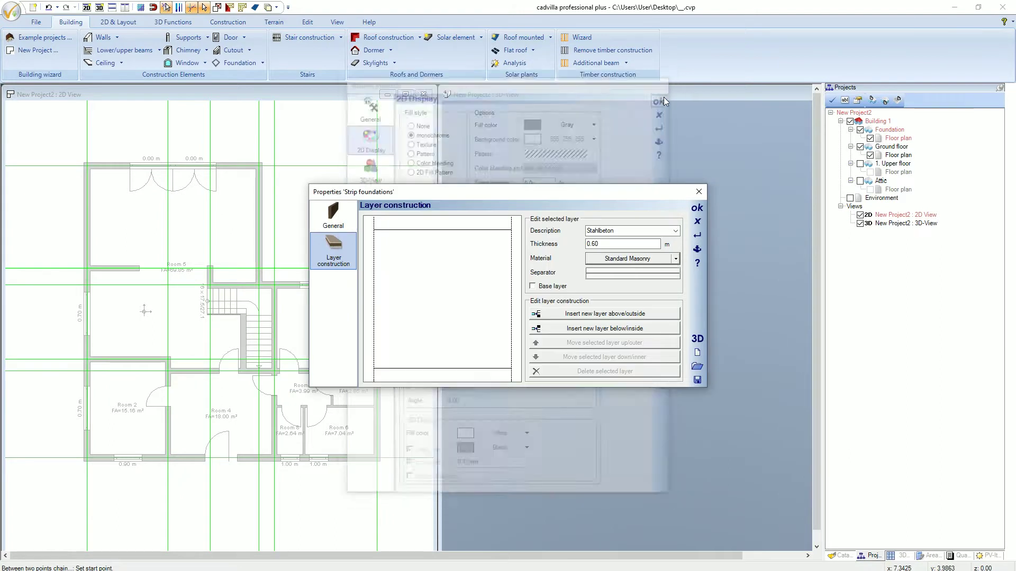
pyautogui.click(698, 221)
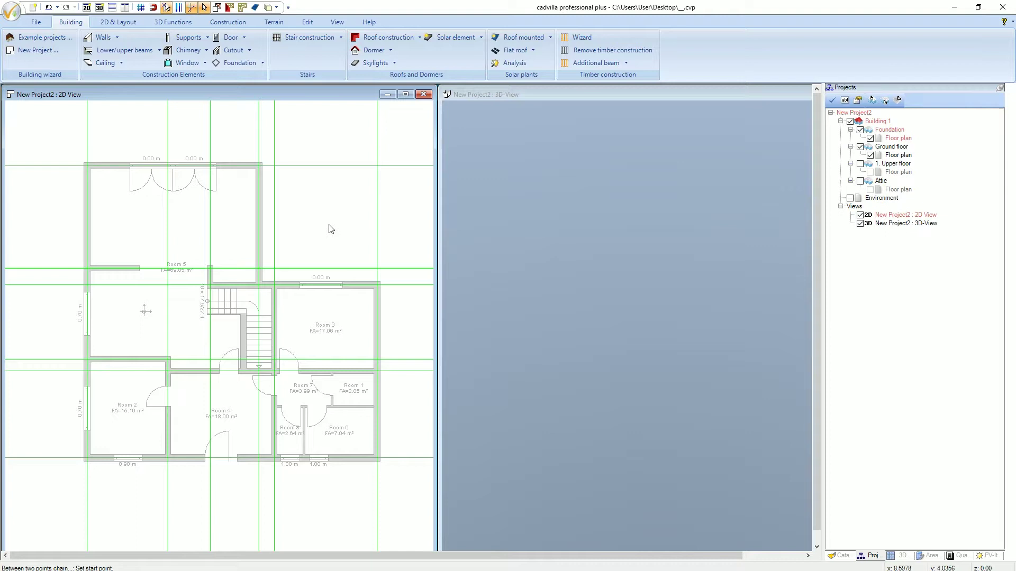
pyautogui.click(87, 167)
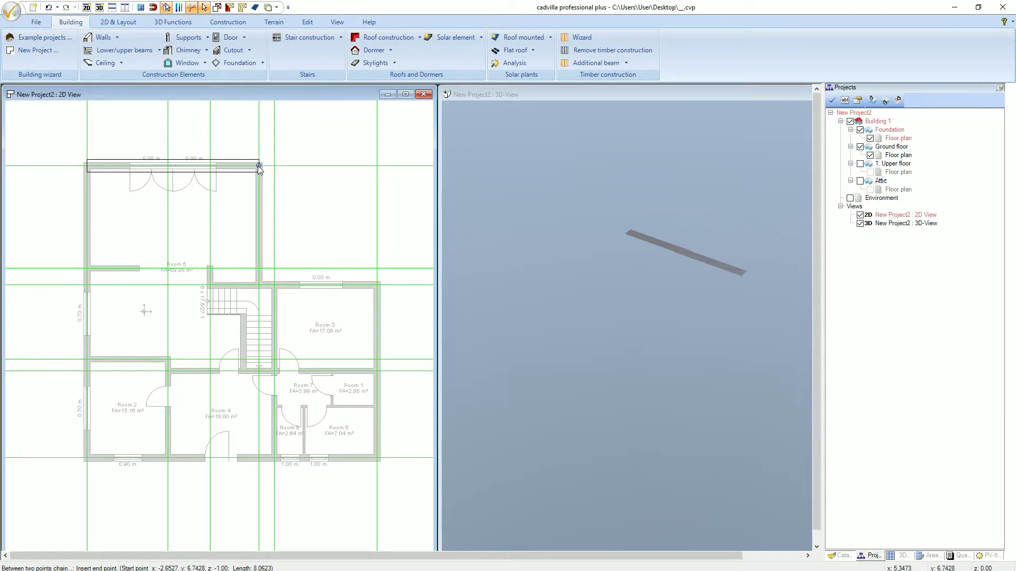
pyautogui.click(258, 167)
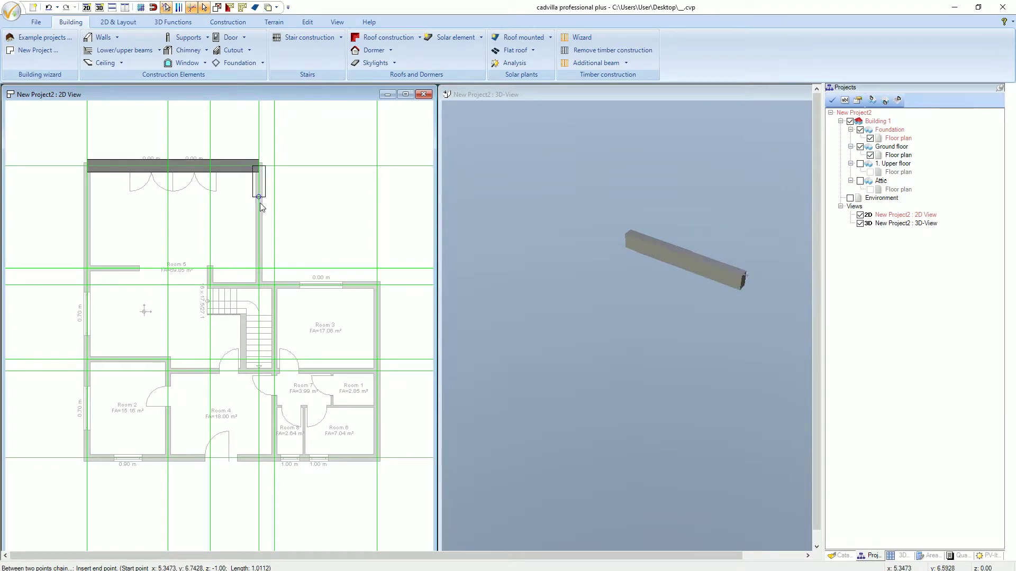
pyautogui.click(258, 285)
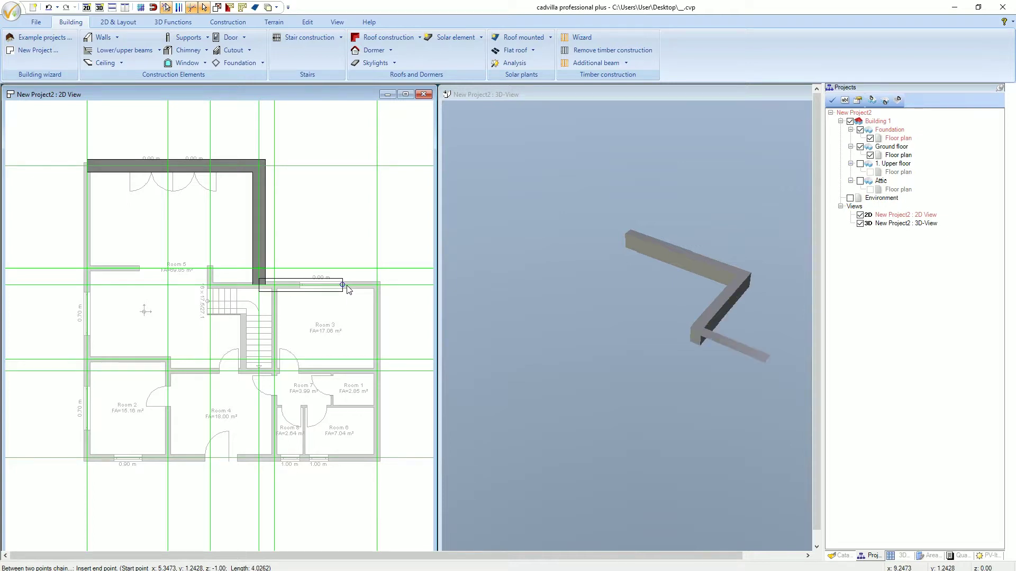
pyautogui.click(377, 286)
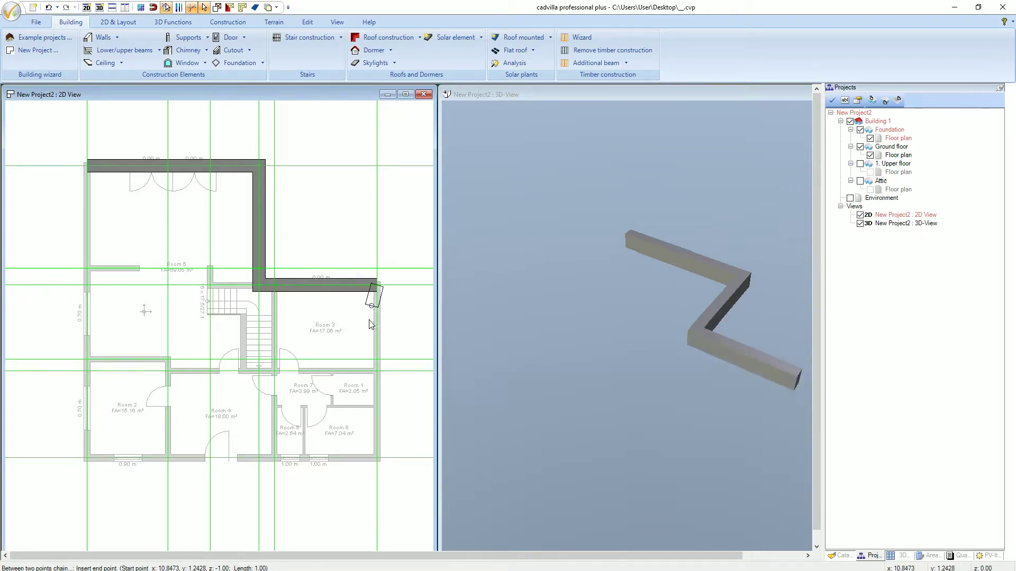
pyautogui.click(378, 458)
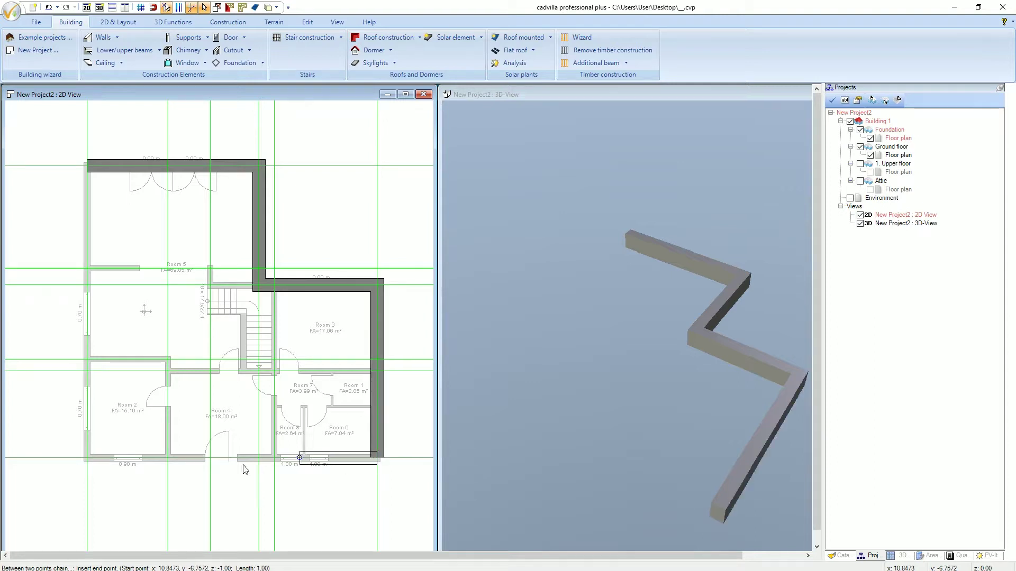
pyautogui.click(88, 458)
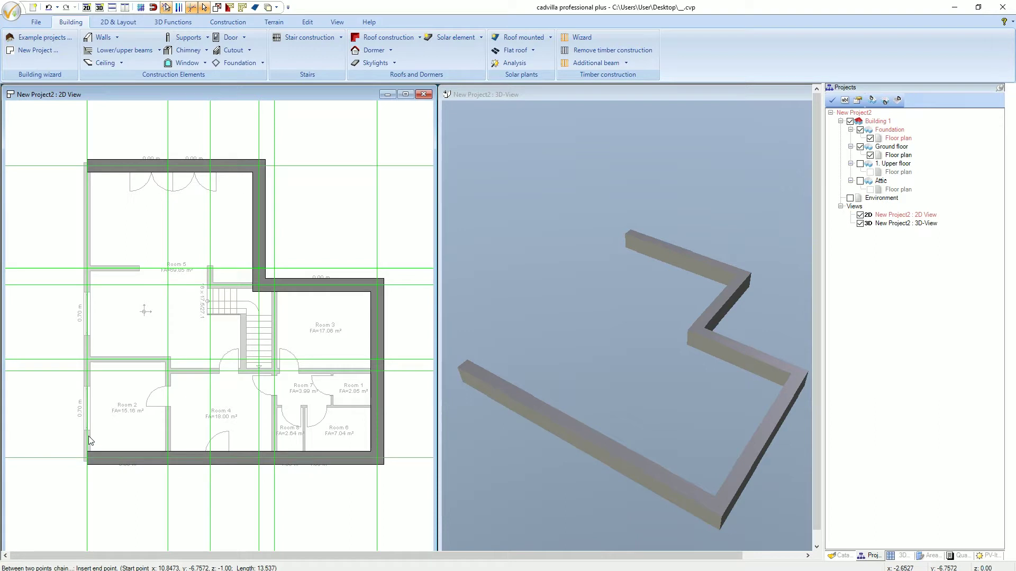
pyautogui.click(86, 166)
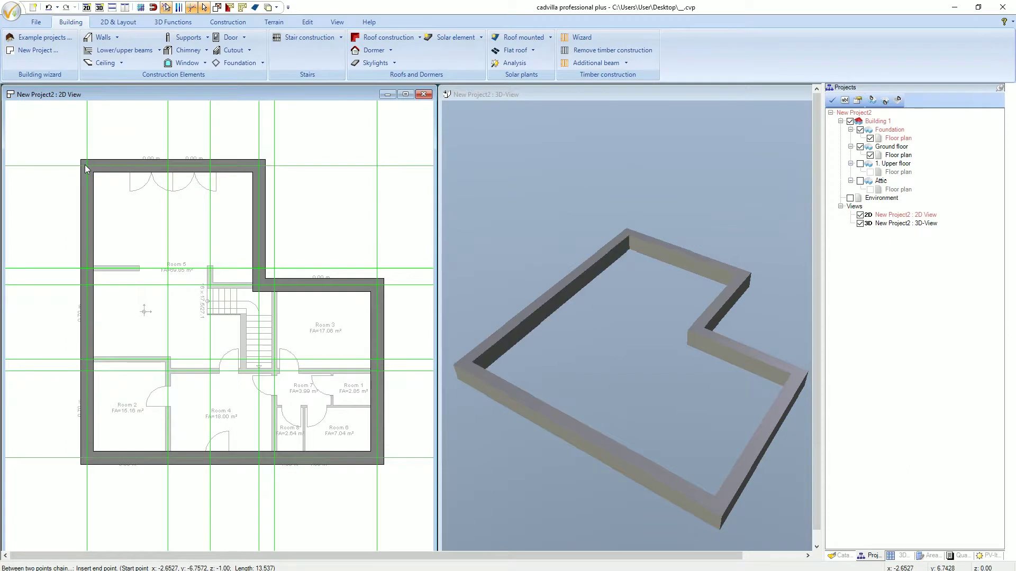
pyautogui.rightClick(68, 195)
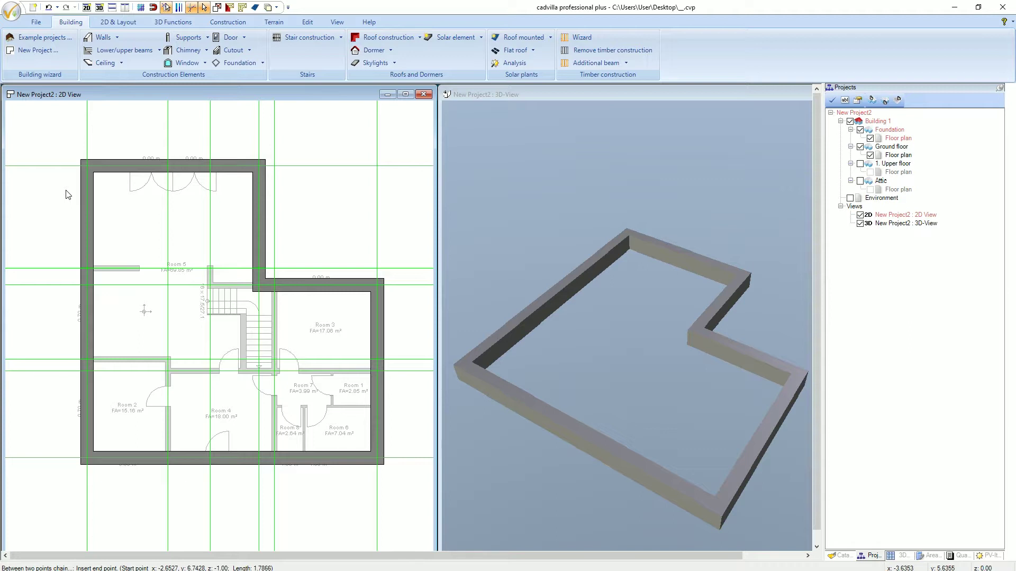
# - Start another strip foundation between a chain of points and set its thickness to 0.50 m
pyautogui.click(243, 66)
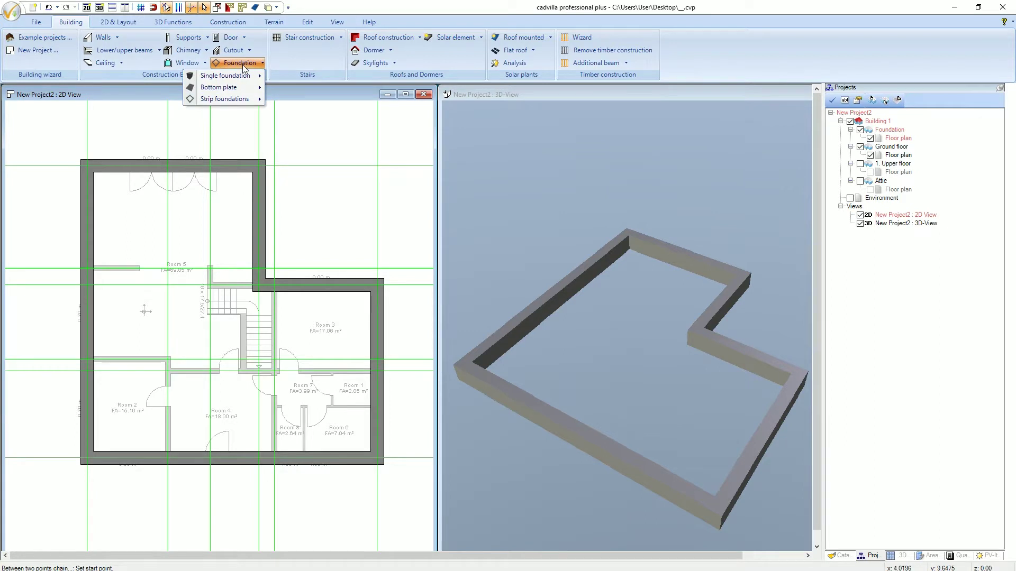
pyautogui.moveTo(243, 101)
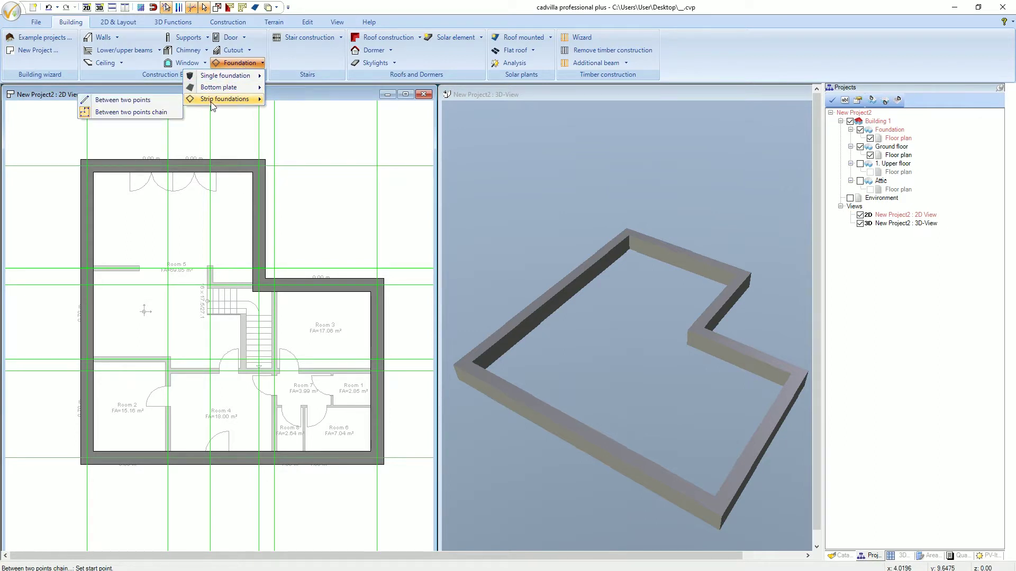
pyautogui.click(165, 113)
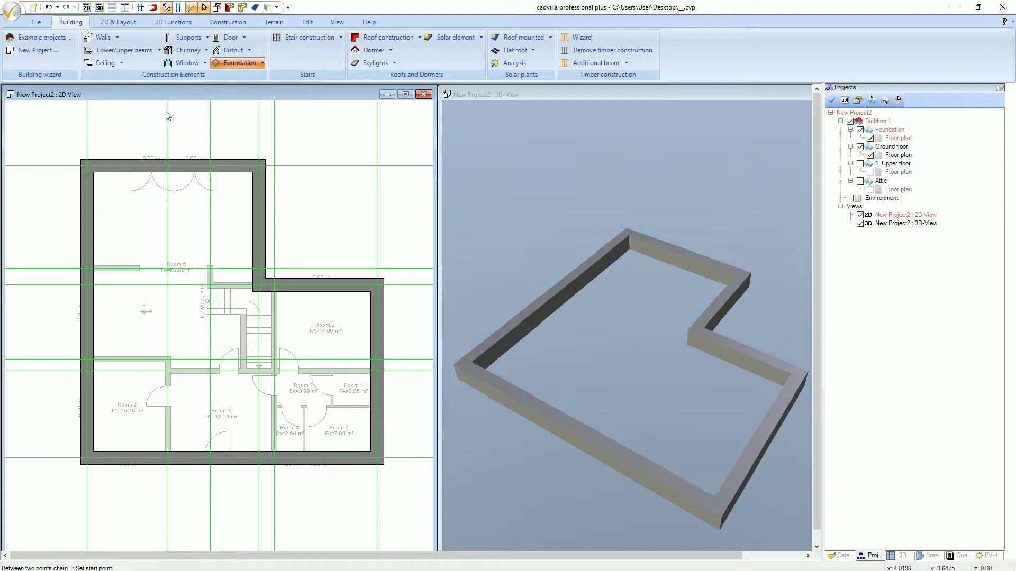
pyautogui.rightClick(303, 206)
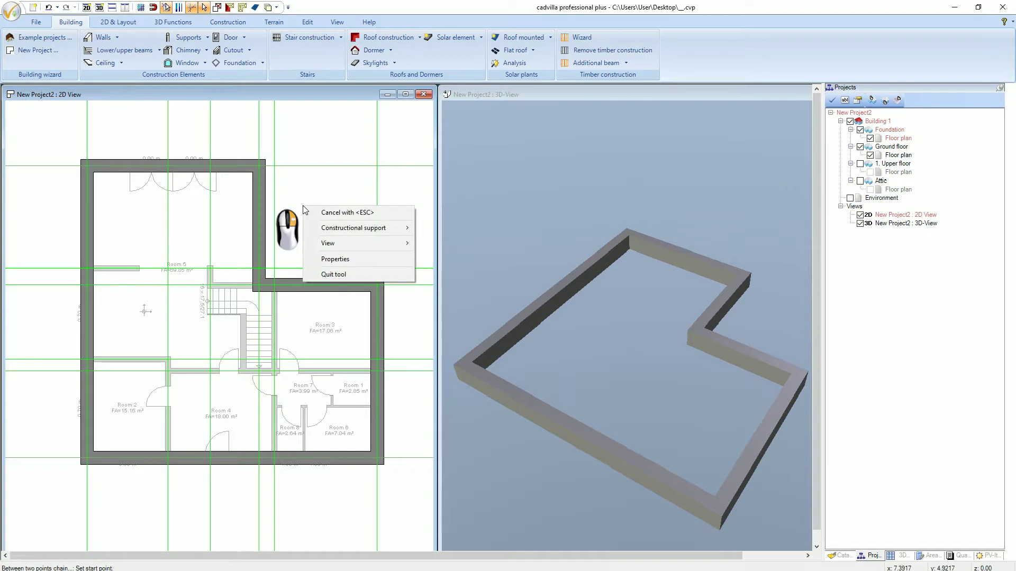
pyautogui.click(357, 262)
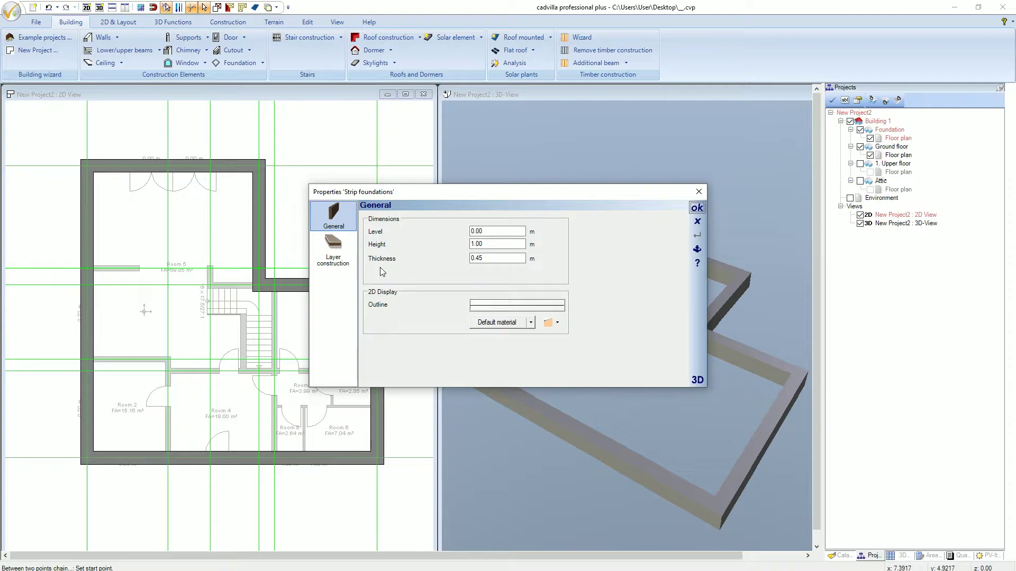
pyautogui.click(486, 258)
pyautogui.doubleClick(486, 258)
pyautogui.write('0.5')
pyautogui.press('Return')
# - Give the new strip foundation's Standard Masonry layer material a monochrome gray fill in 2D and apply the properties
pyautogui.click(338, 249)
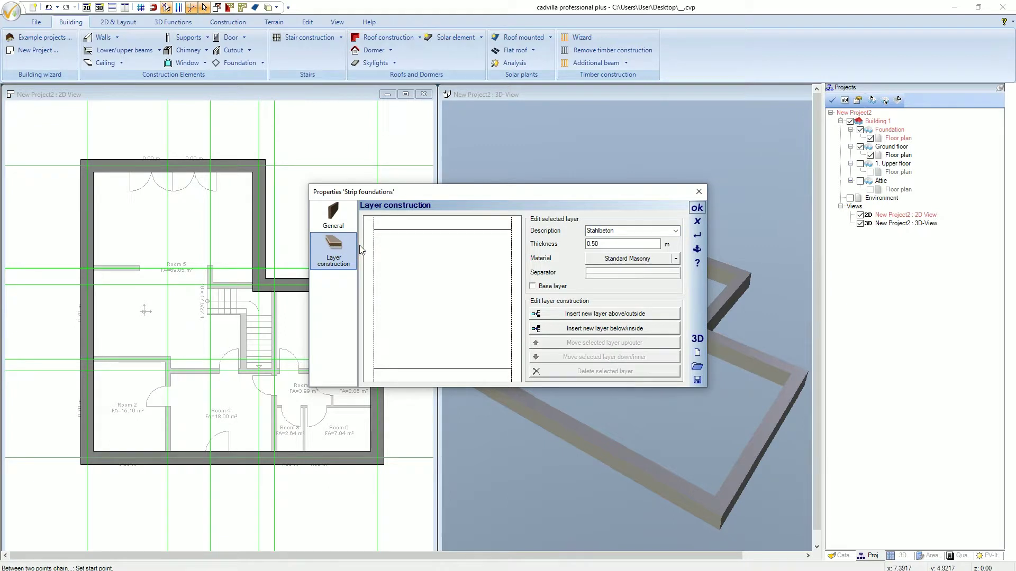
pyautogui.click(608, 262)
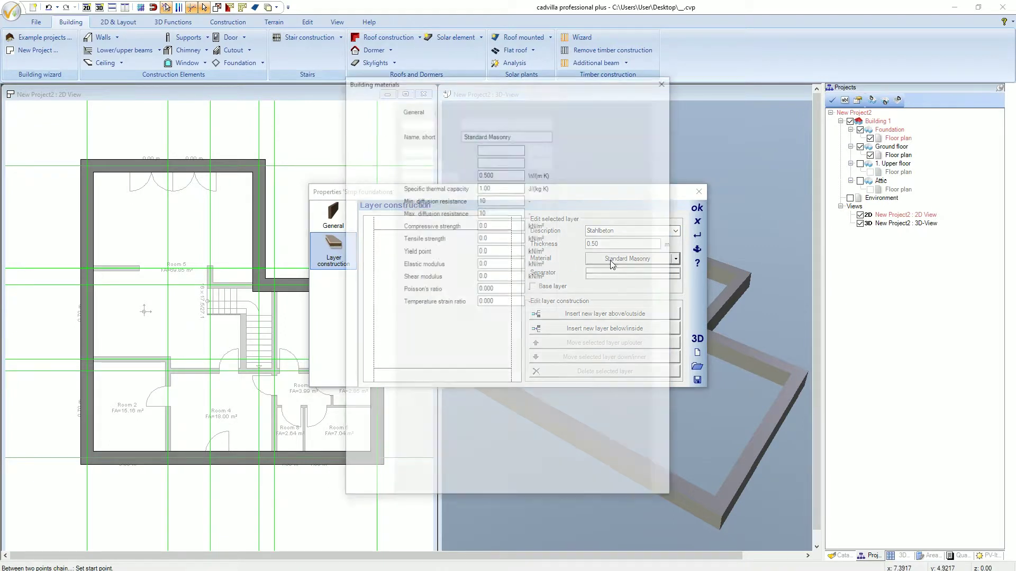
pyautogui.click(370, 139)
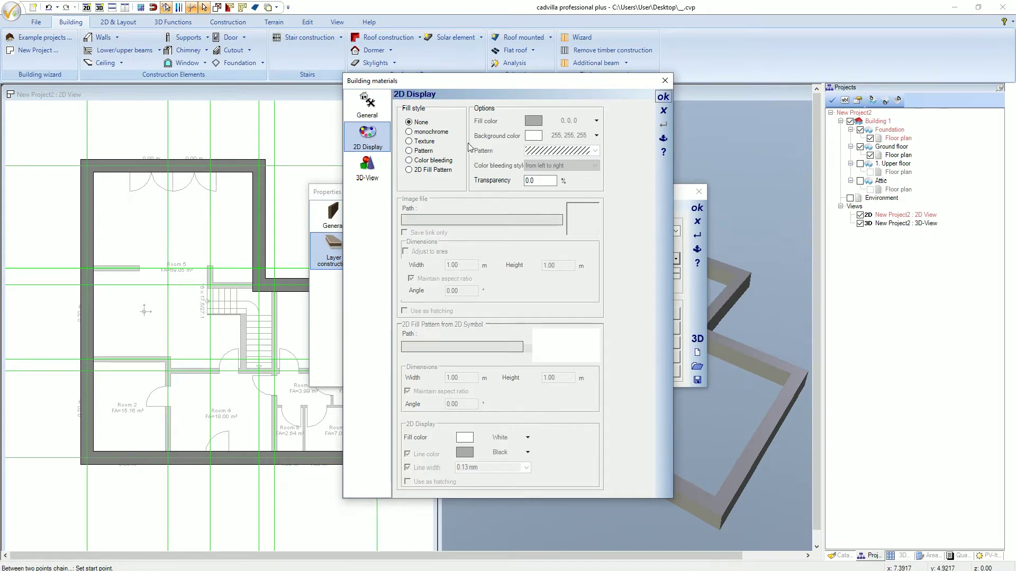
pyautogui.click(440, 134)
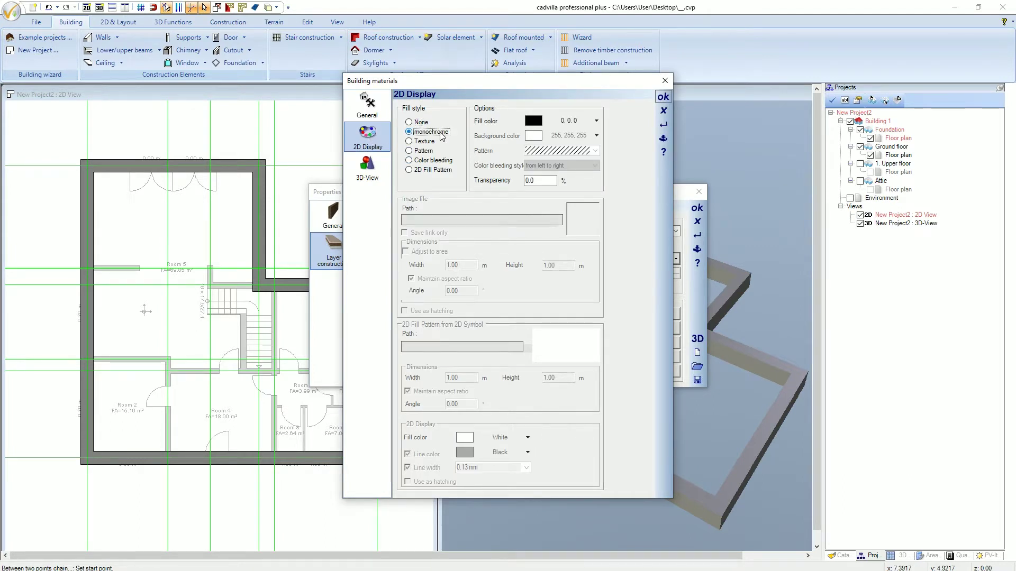
pyautogui.click(556, 123)
pyautogui.click(501, 225)
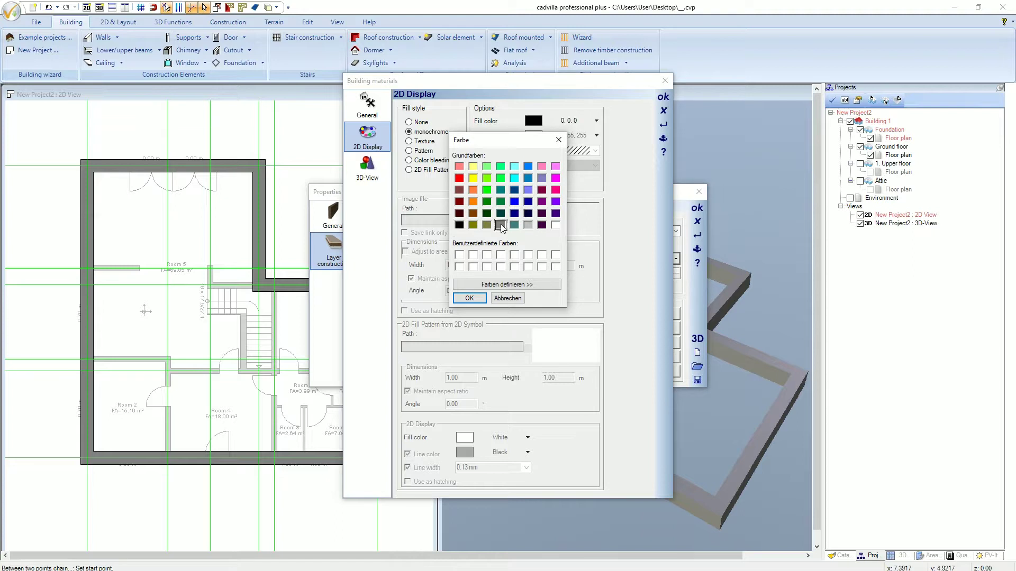
pyautogui.click(468, 297)
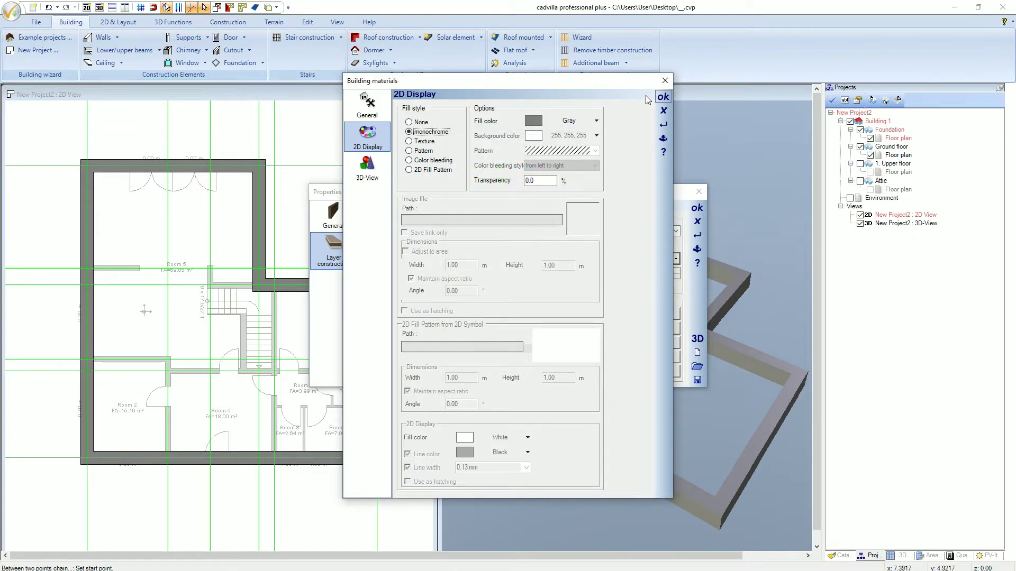
pyautogui.click(663, 96)
pyautogui.click(697, 209)
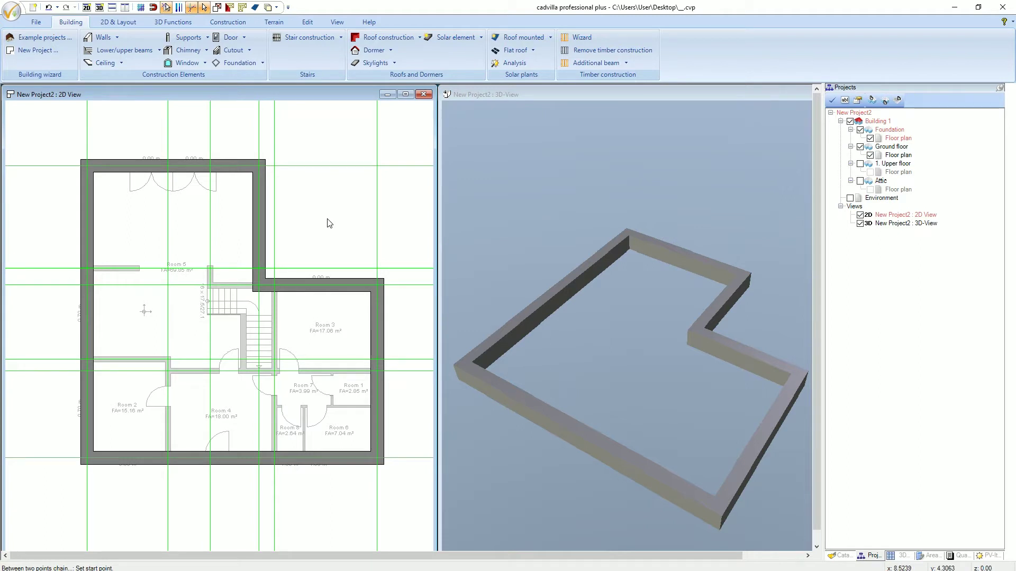
# - Draw a stepped strip foundation through Room 5, from the exterior strip along the short wall and staircase wall to the building's inner corner
pyautogui.click(94, 270)
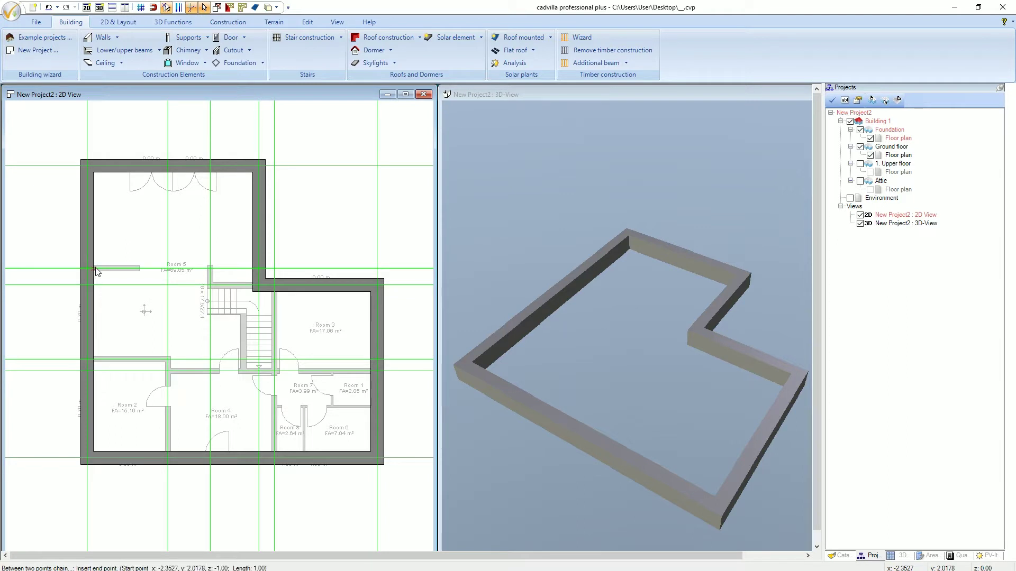
pyautogui.click(210, 270)
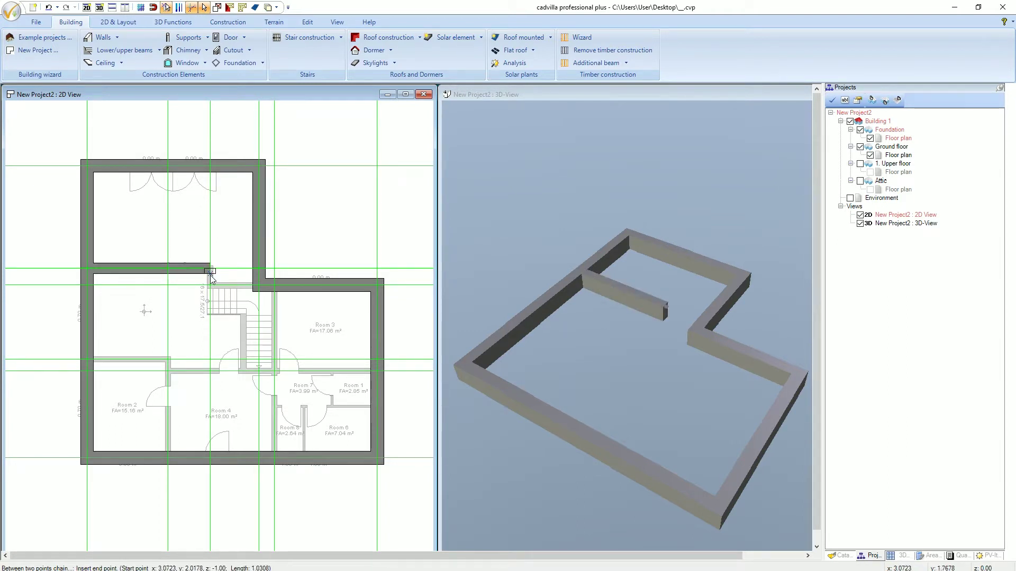
pyautogui.click(211, 284)
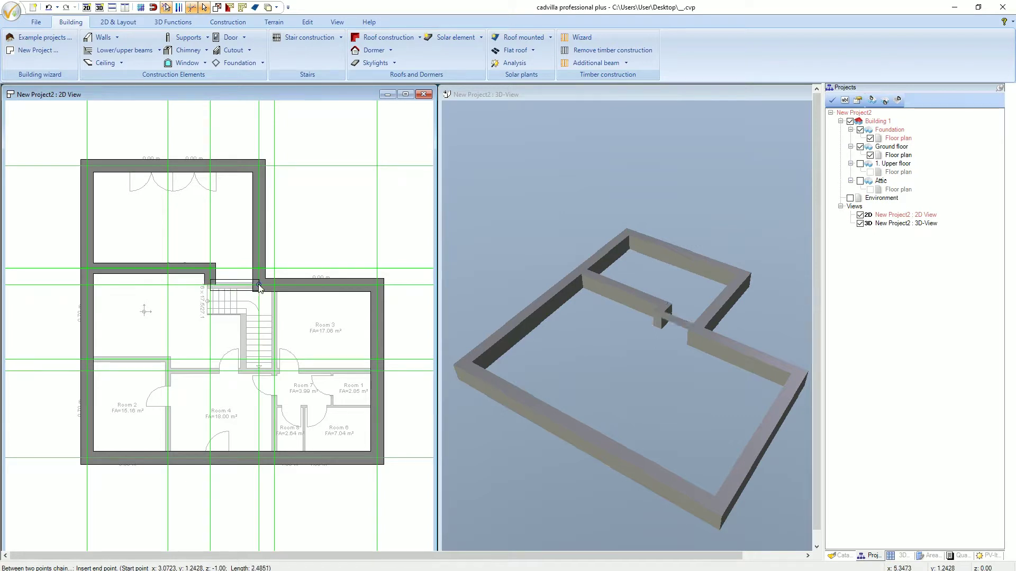
pyautogui.click(253, 285)
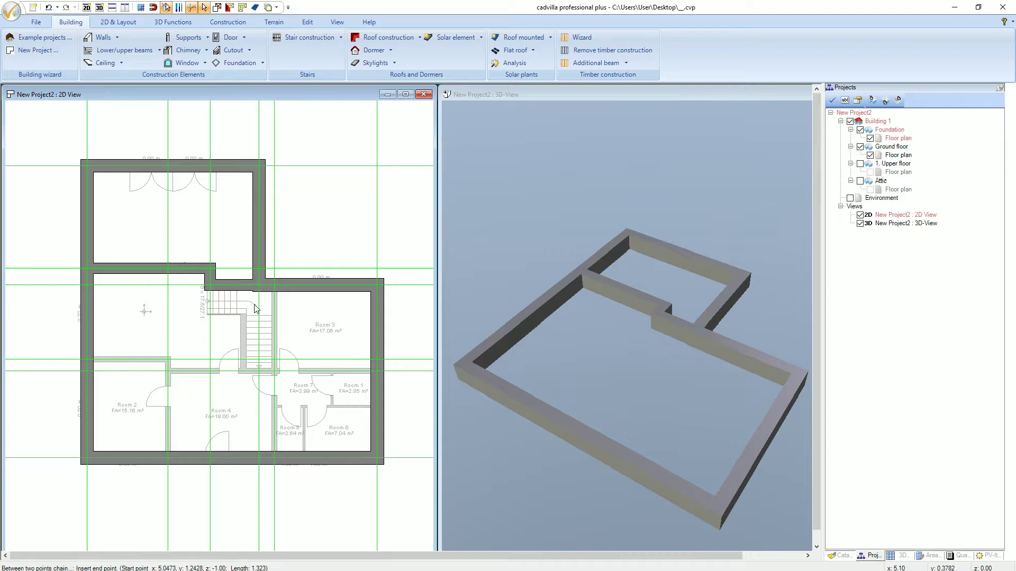
pyautogui.press('Escape')
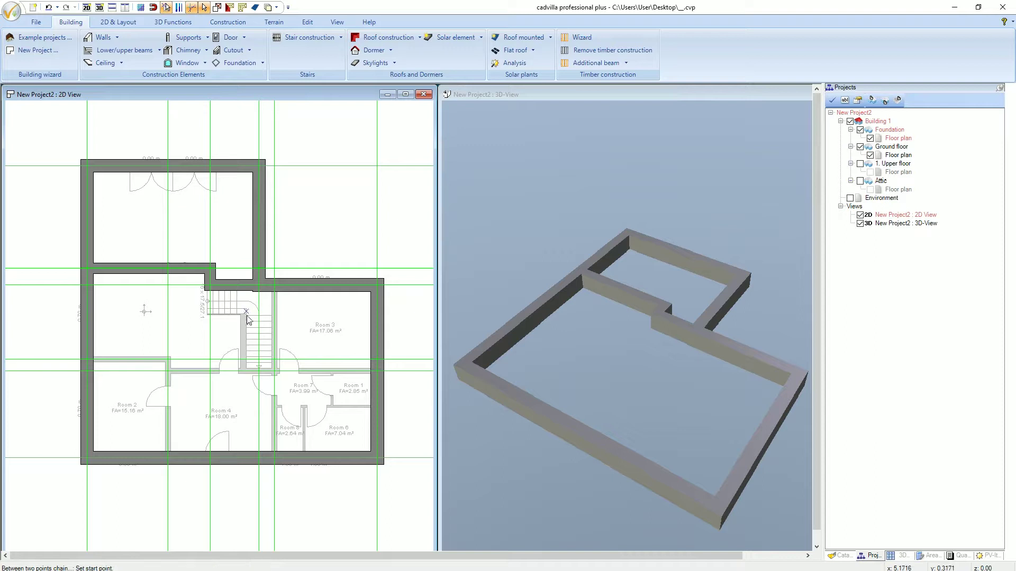
# - Draw an L-shaped strip foundation along the two interior walls of Room 2, joining the exterior strips at both ends
pyautogui.click(95, 363)
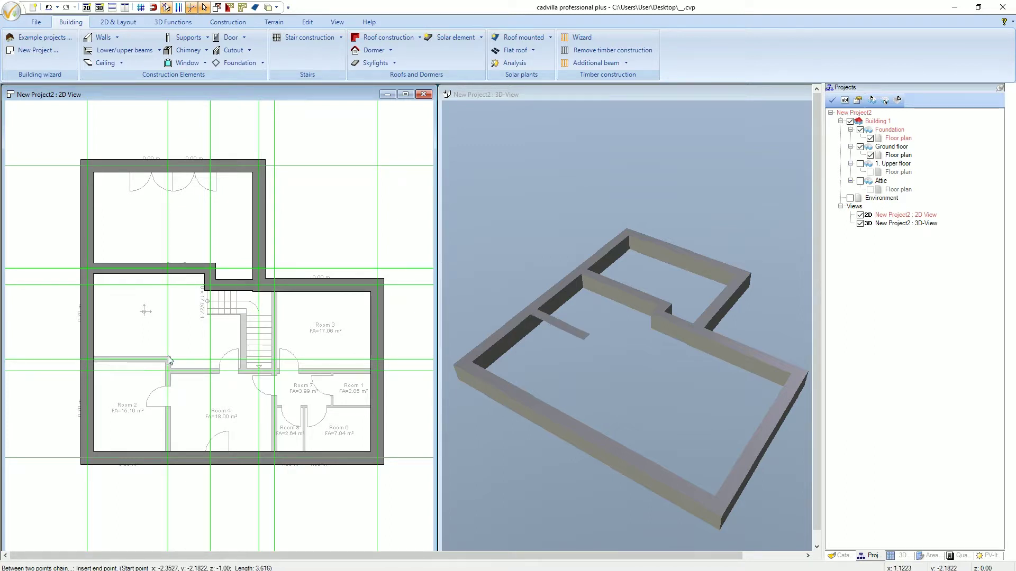
pyautogui.click(168, 360)
pyautogui.click(168, 444)
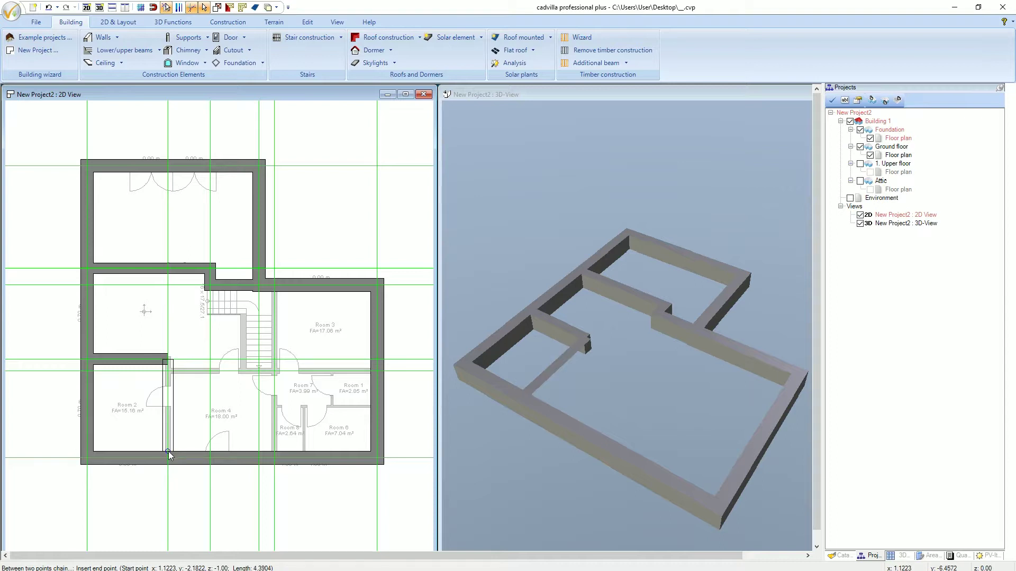
pyautogui.press('Escape')
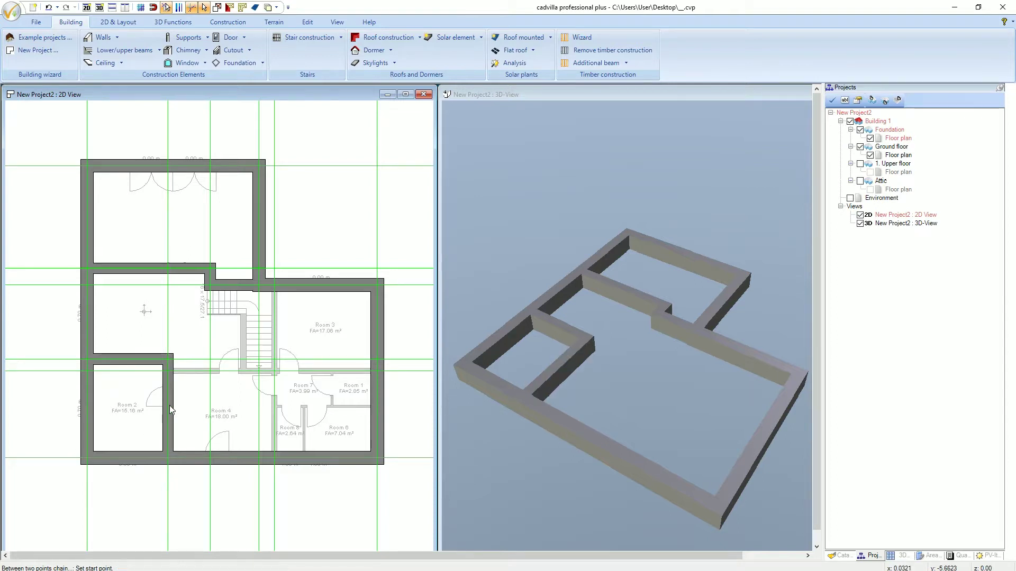
# - Draw a strip foundation along the wall line above Rooms 4, 7 and 1, from Room 2's strip to the exterior strip
pyautogui.click(173, 370)
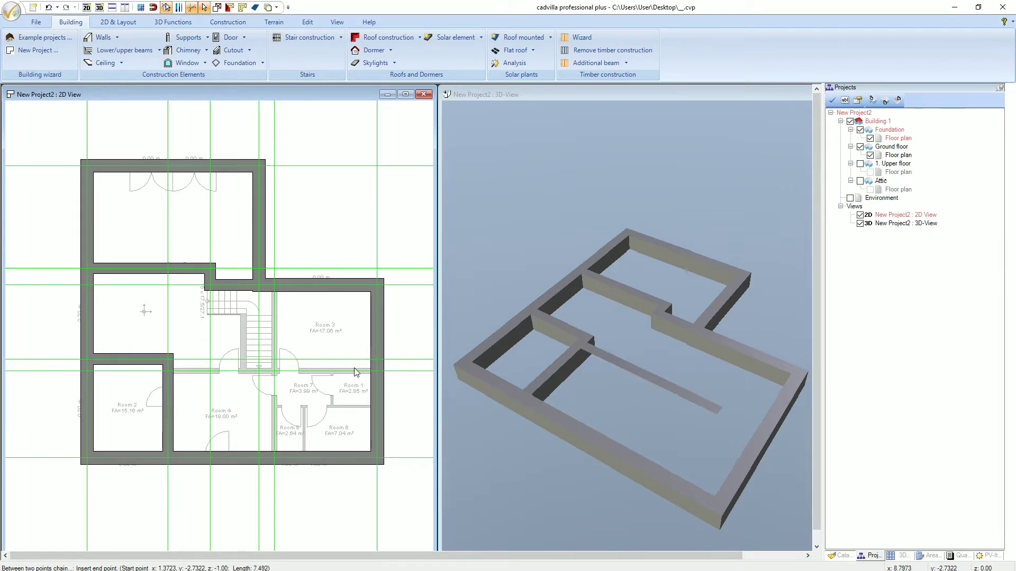
pyautogui.click(372, 372)
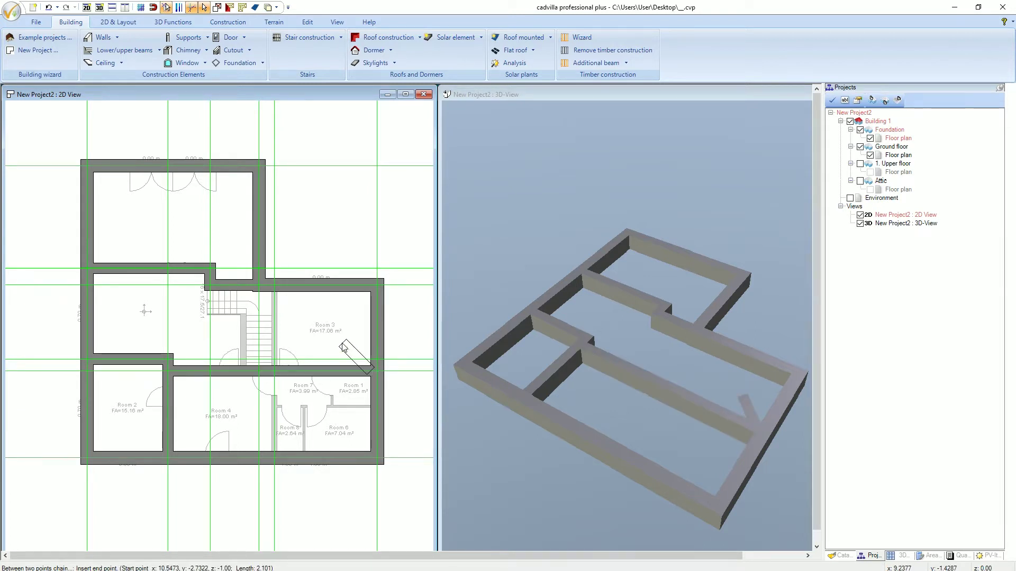
pyautogui.rightClick(342, 345)
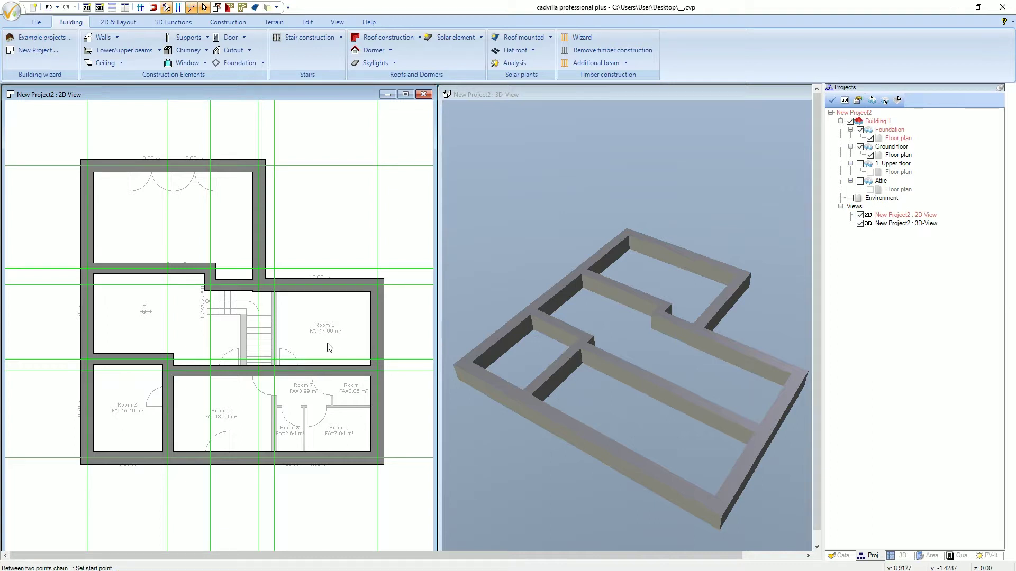
# - Draw strip foundations along the wall between the staircase and Room 3 and along the aligned wall beside Room 4, down to the exterior strip
pyautogui.click(275, 293)
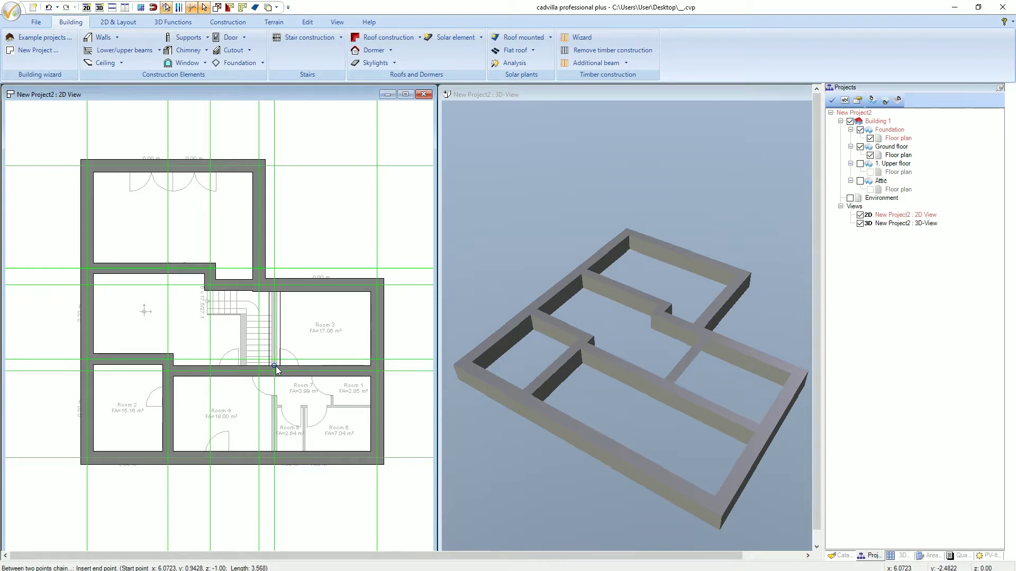
pyautogui.click(274, 364)
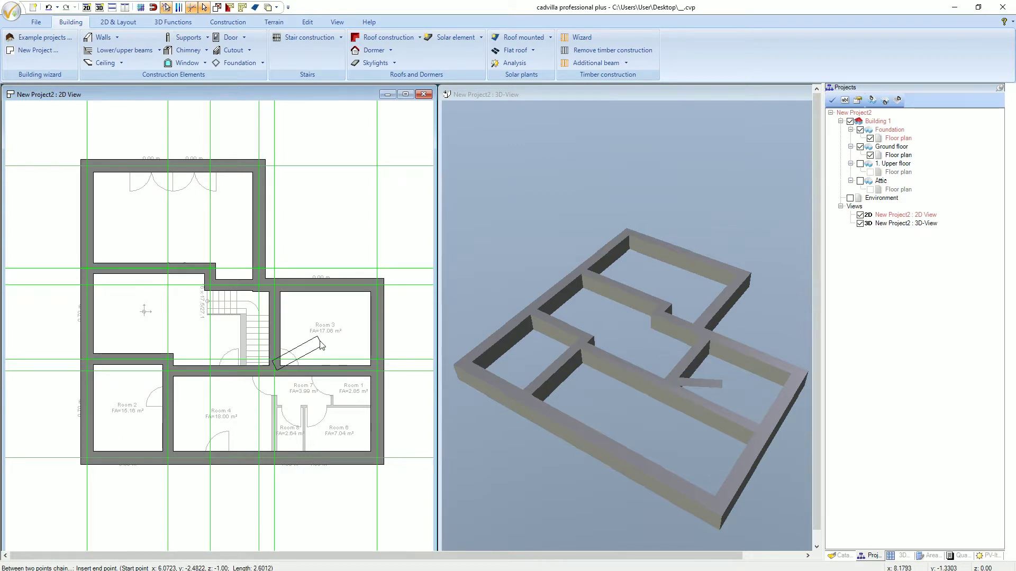
pyautogui.press('Escape')
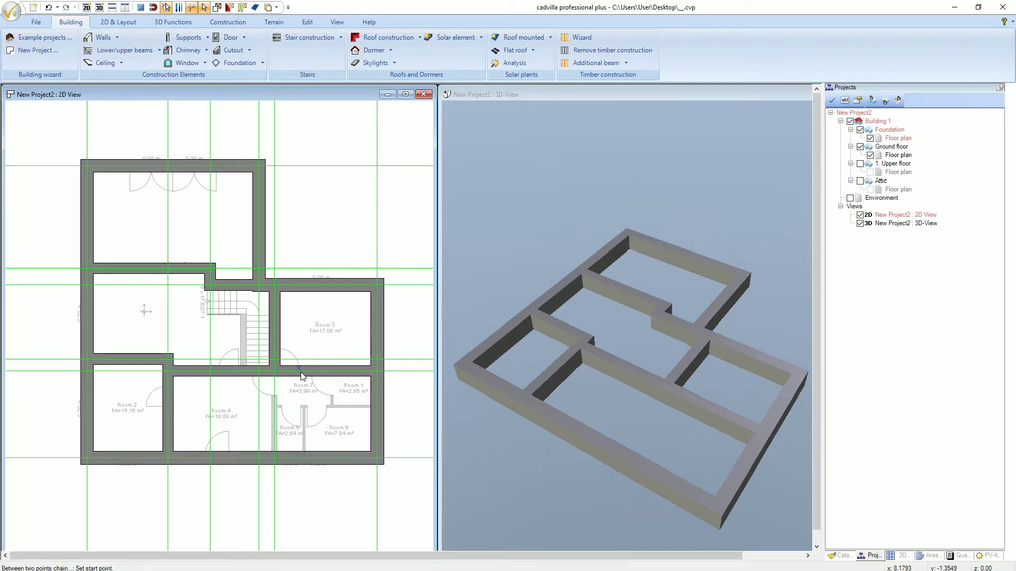
pyautogui.click(275, 376)
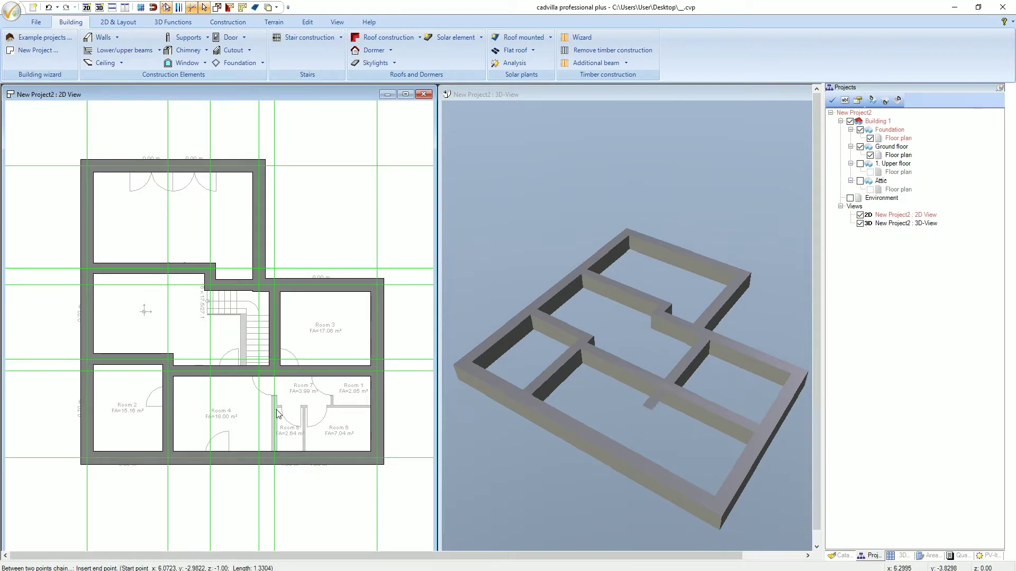
pyautogui.click(275, 453)
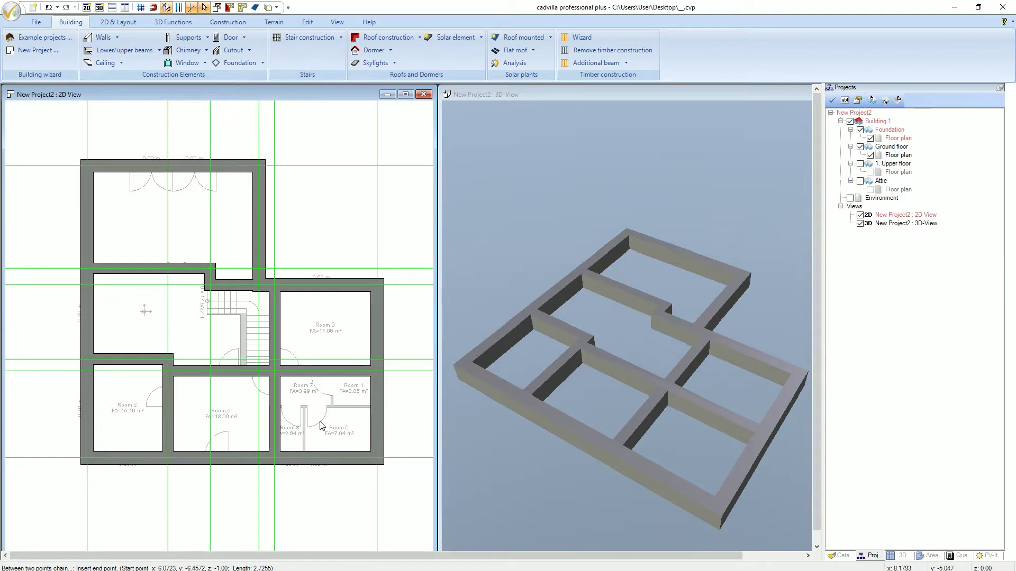
pyautogui.press('Escape')
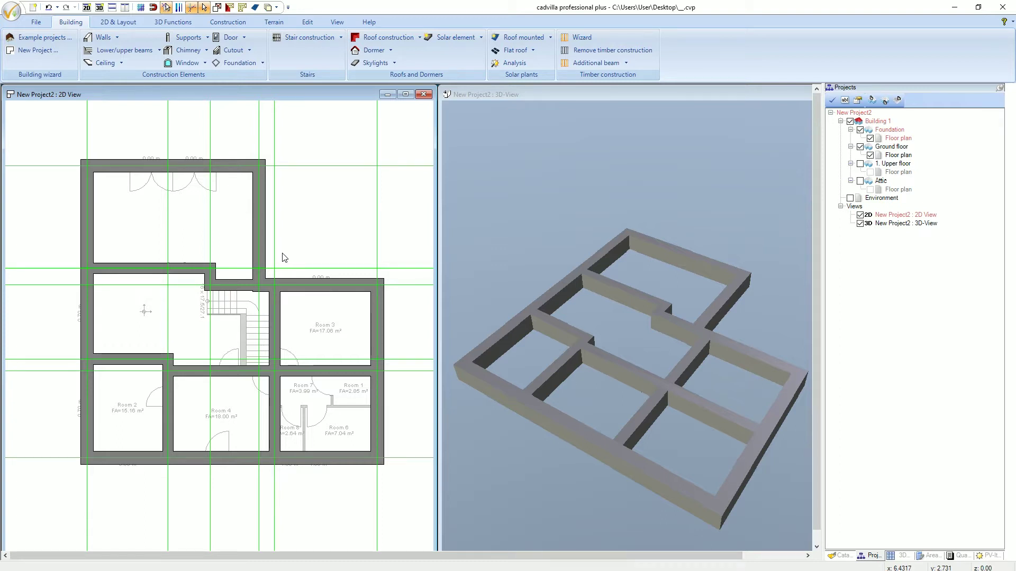
# - Start a polygon-inserted bottom plate and set its thickness to 0.4 m, keeping the single Stahlbeton layer
pyautogui.click(247, 65)
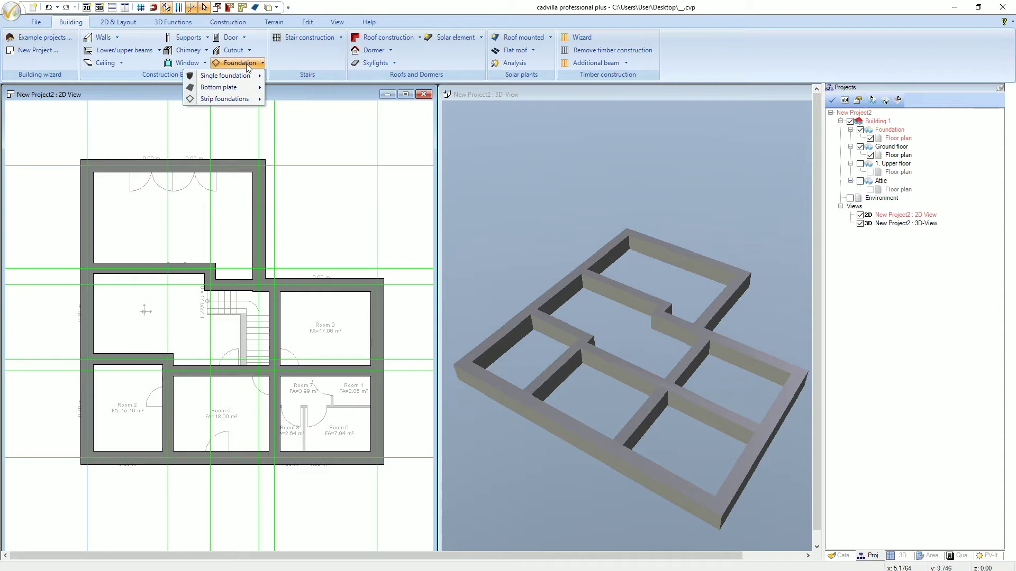
pyautogui.moveTo(217, 88)
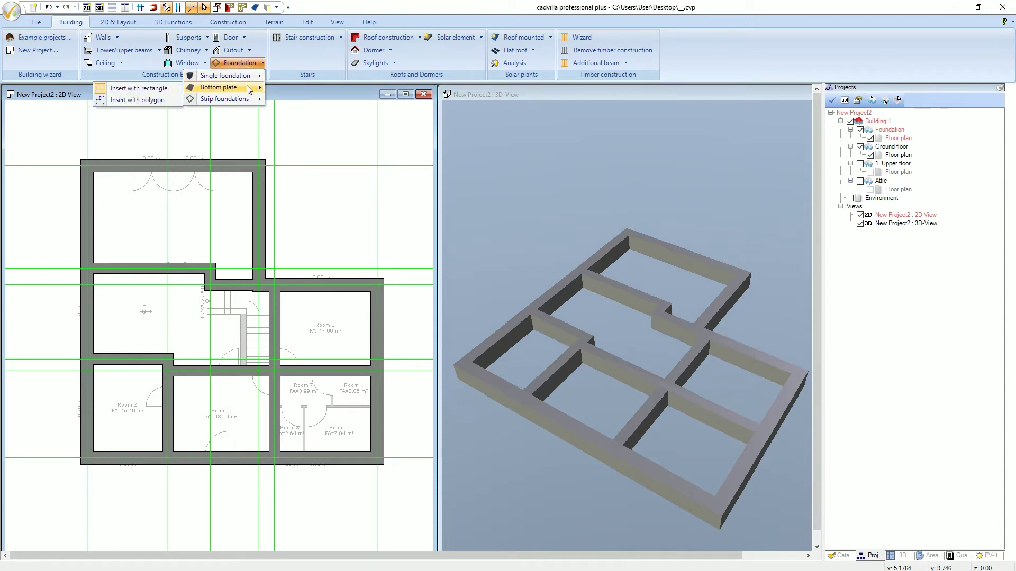
pyautogui.click(154, 100)
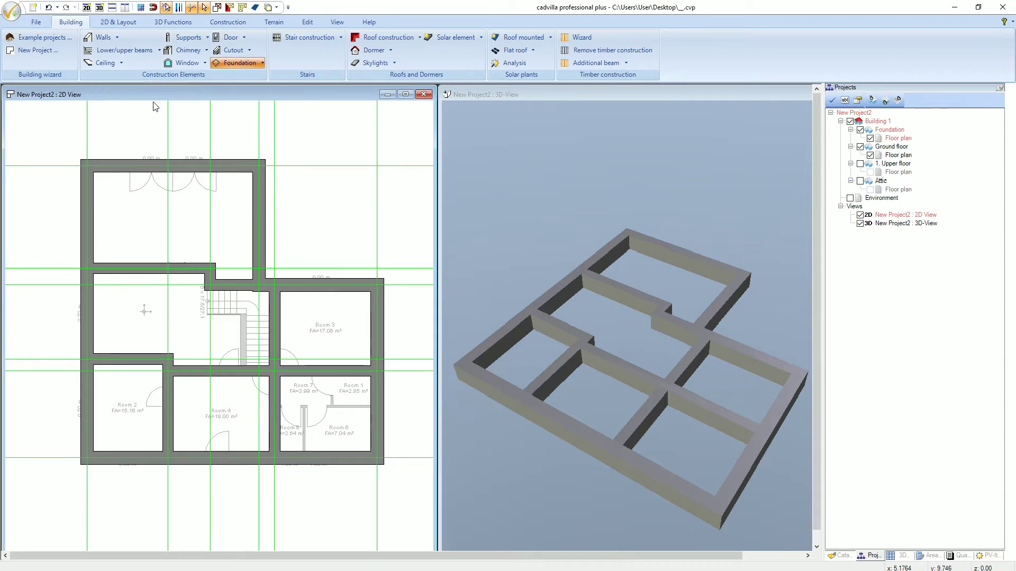
pyautogui.rightClick(302, 226)
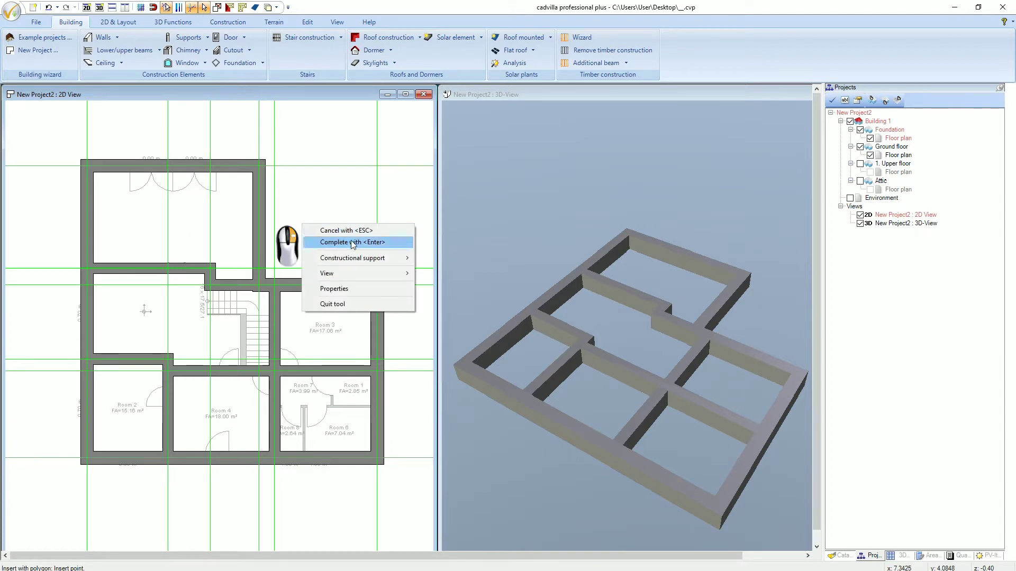
pyautogui.click(372, 290)
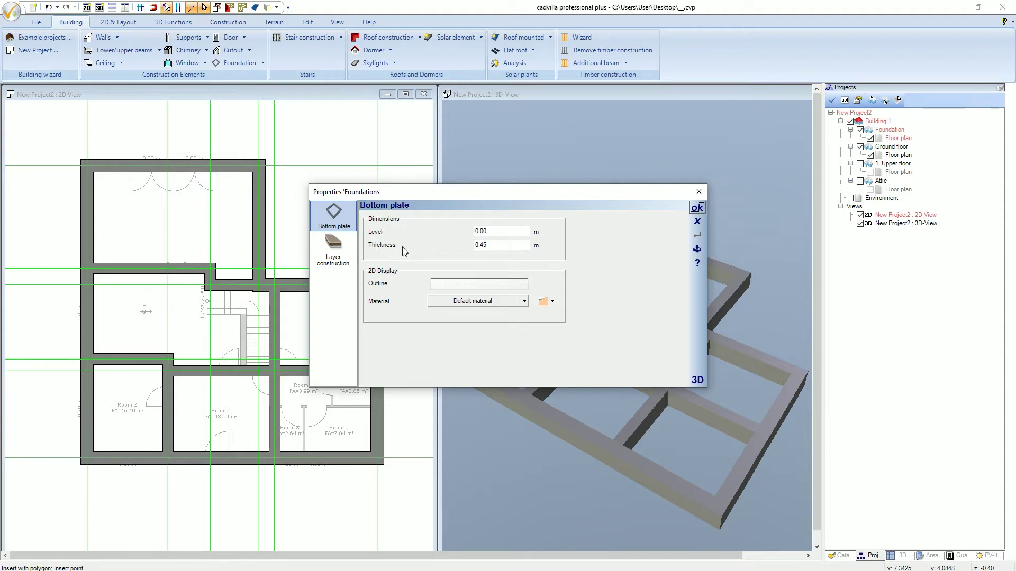
pyautogui.doubleClick(484, 244)
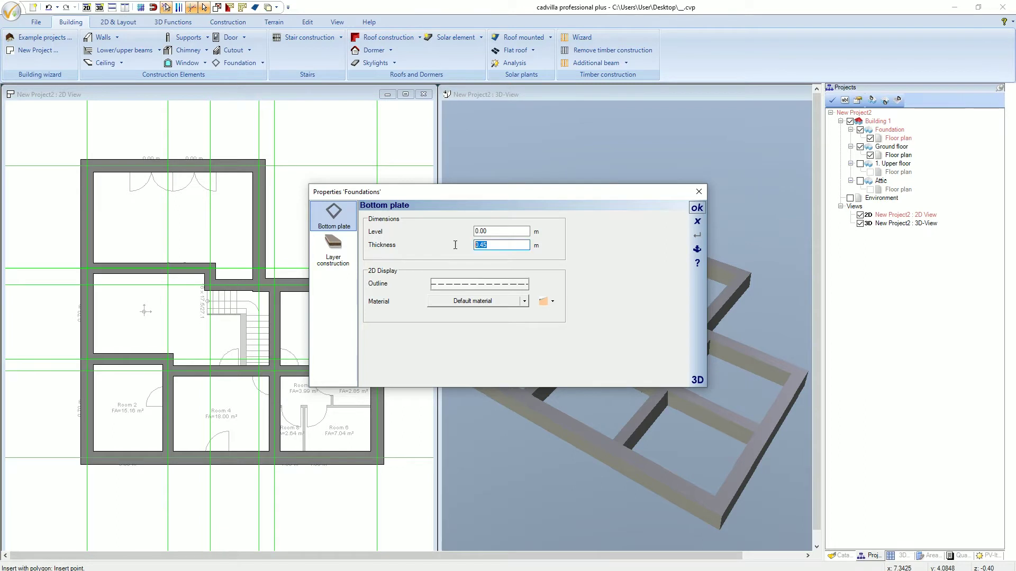
pyautogui.write('0.4')
pyautogui.press('Tab')
pyautogui.click(344, 269)
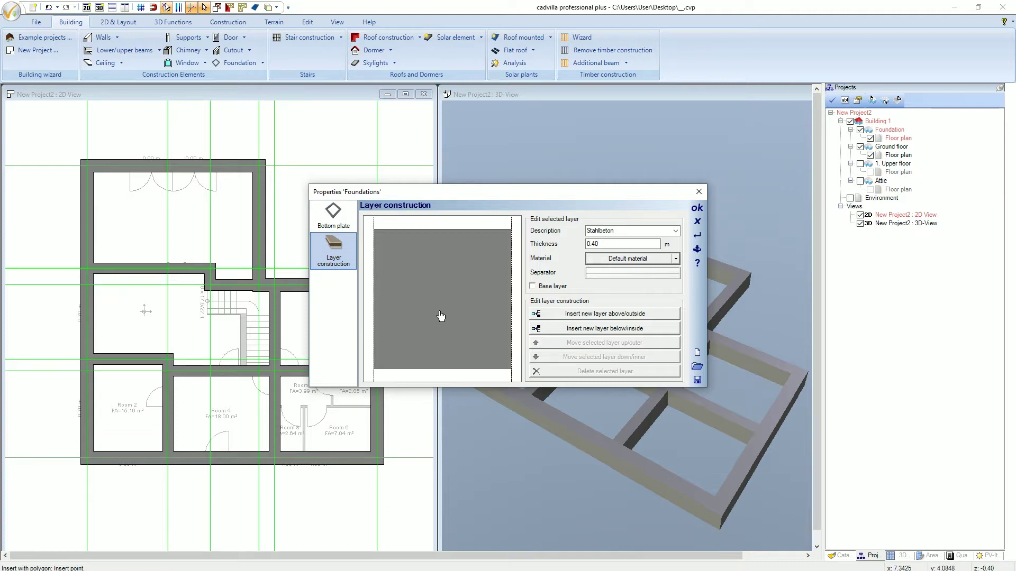
pyautogui.click(696, 208)
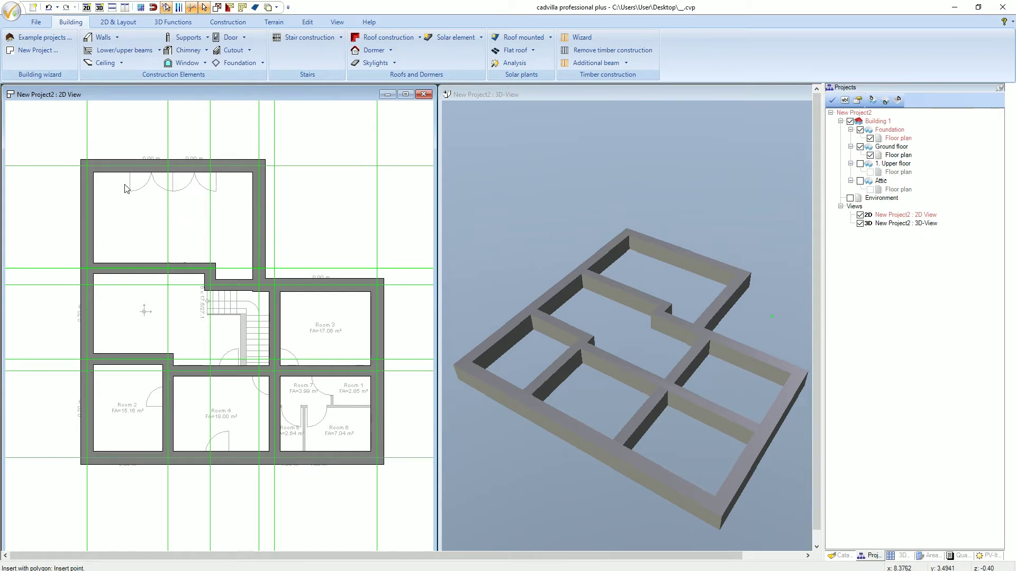
# - Trace the bottom plate polygon along the six outer corners of the exterior strip foundations and complete it
pyautogui.click(80, 160)
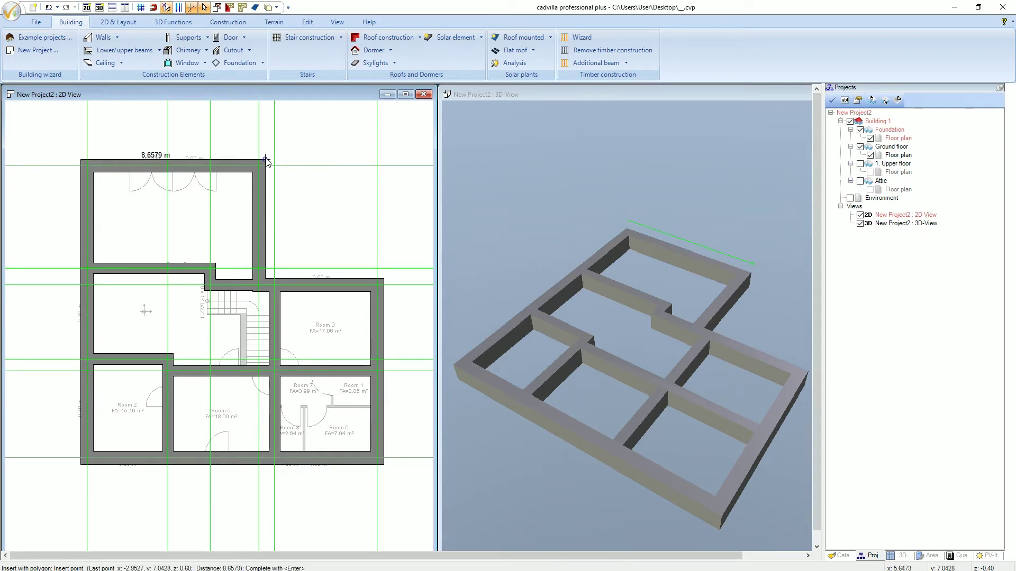
pyautogui.click(266, 160)
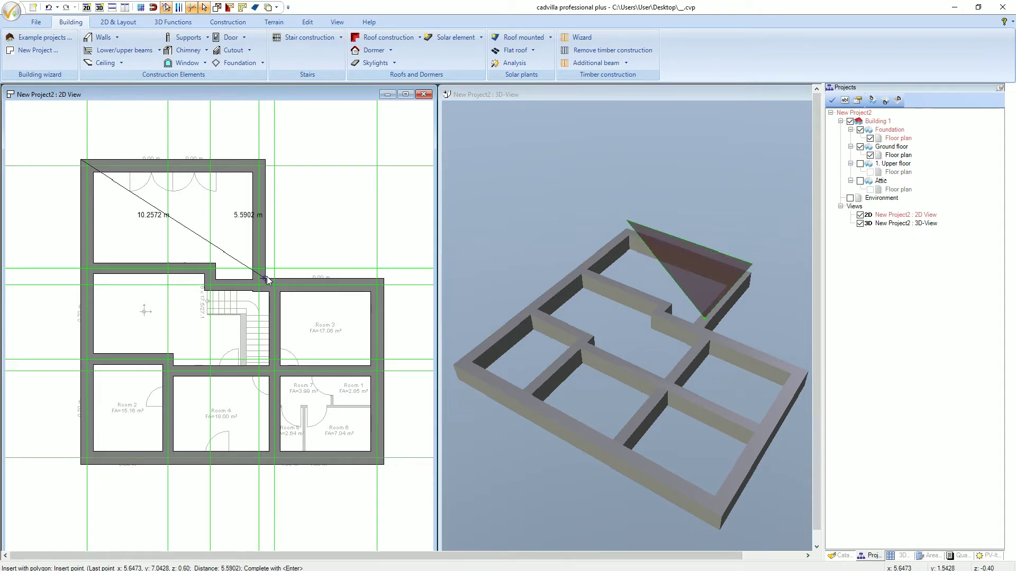
pyautogui.click(266, 280)
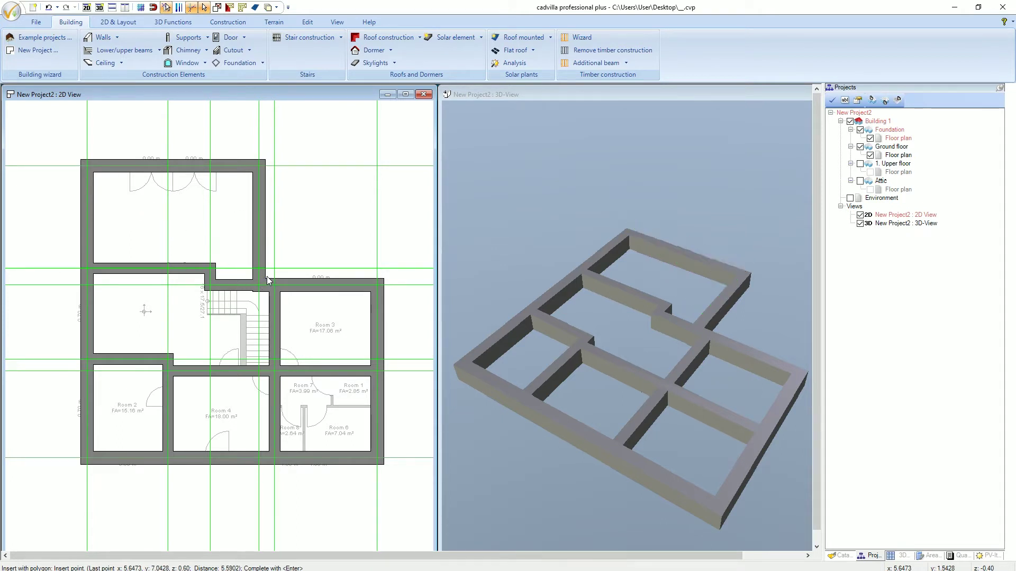
pyautogui.click(384, 279)
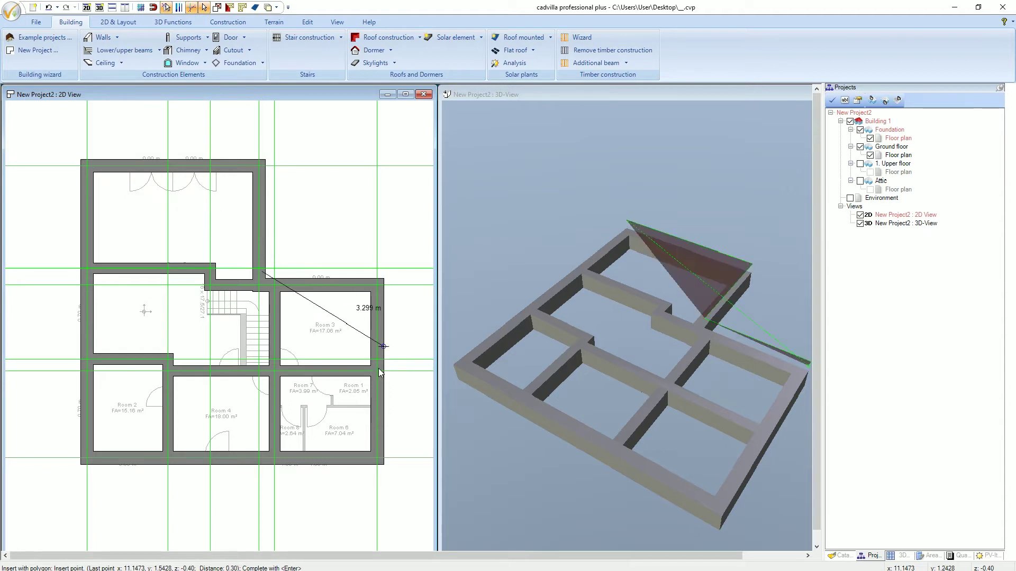
pyautogui.click(384, 466)
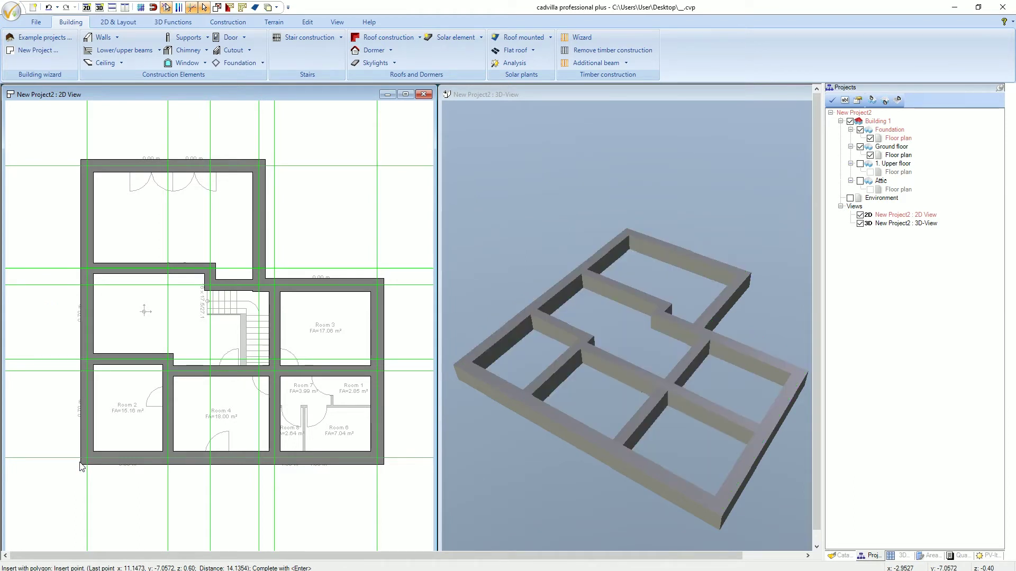
pyautogui.click(80, 465)
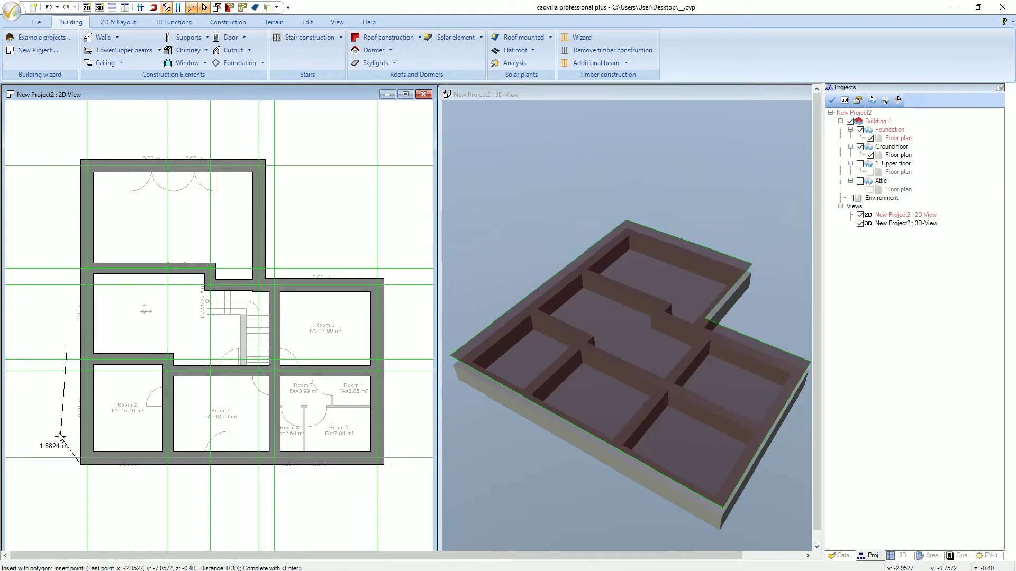
pyautogui.rightClick(43, 411)
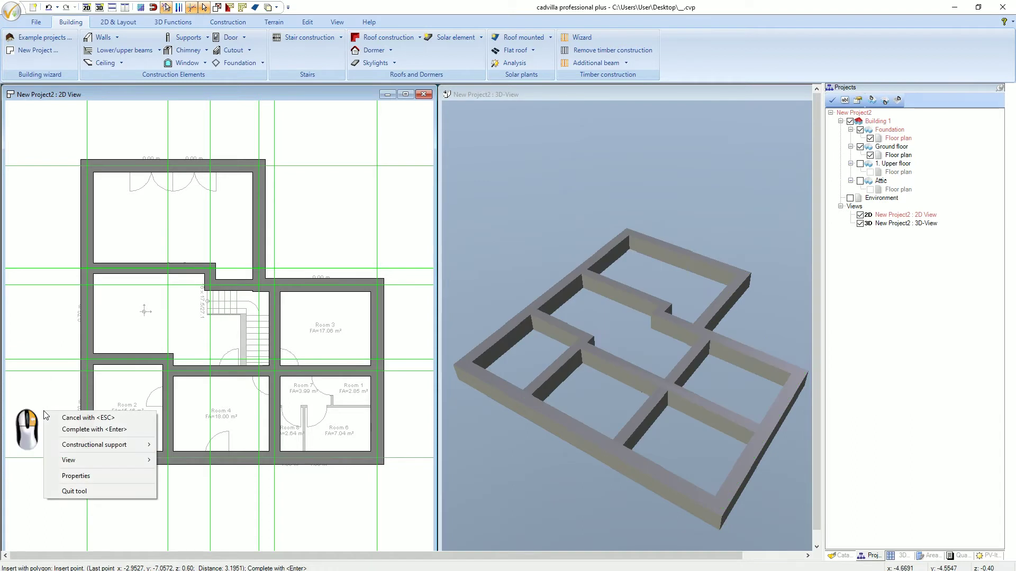
pyautogui.click(150, 435)
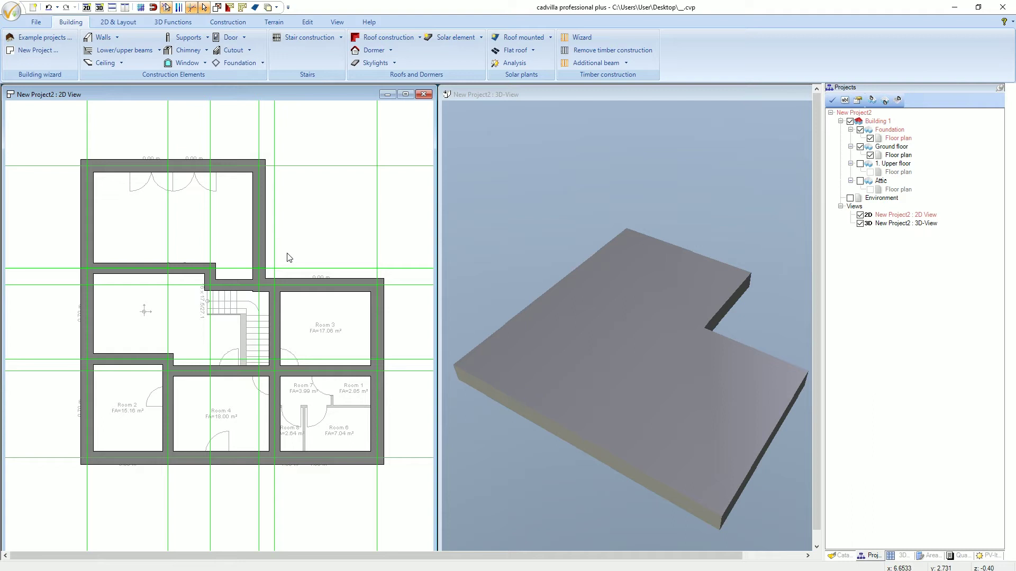
# - Inspect the bottom plate in the 3D view and check the level and thickness in its properties
pyautogui.click(596, 94)
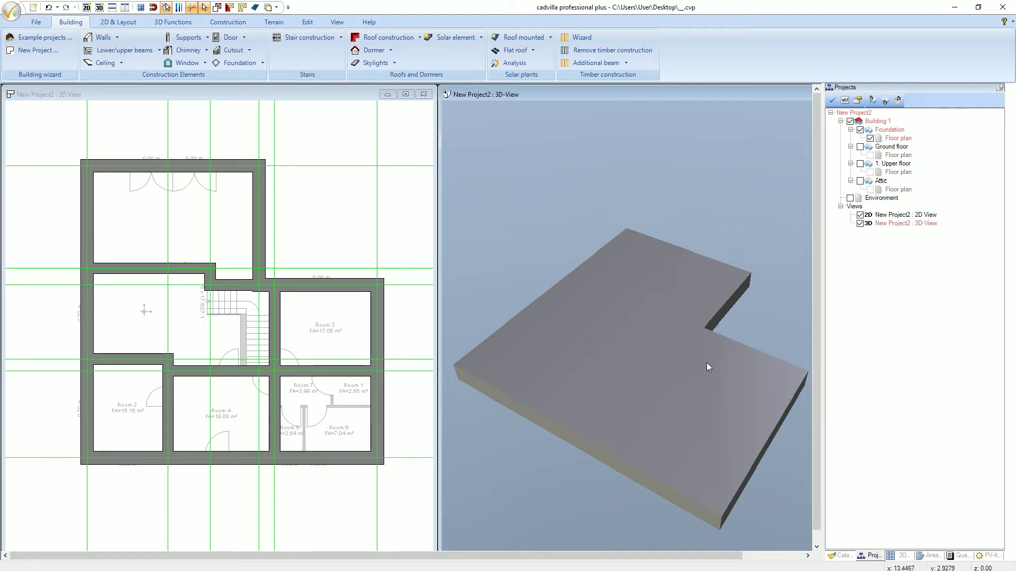
pyautogui.moveTo(707, 363); pyautogui.dragTo(706, 389, button='middle')
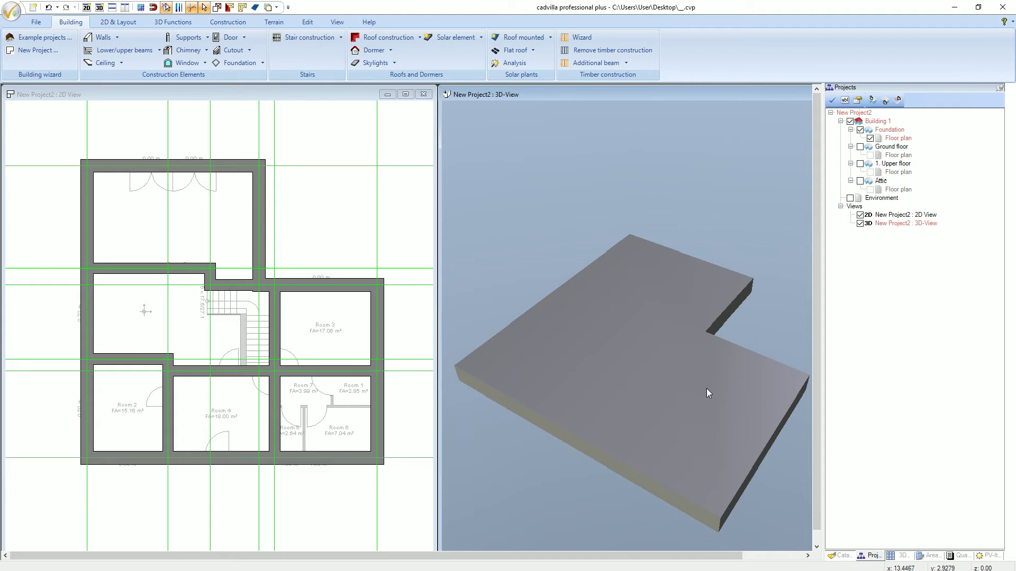
pyautogui.click(621, 362)
pyautogui.rightClick(622, 363)
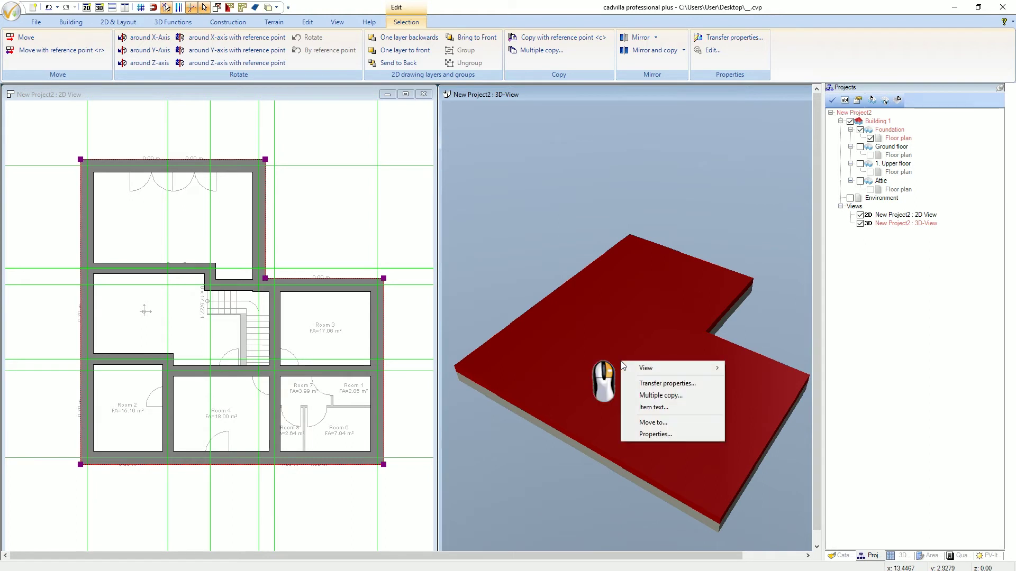
pyautogui.click(681, 434)
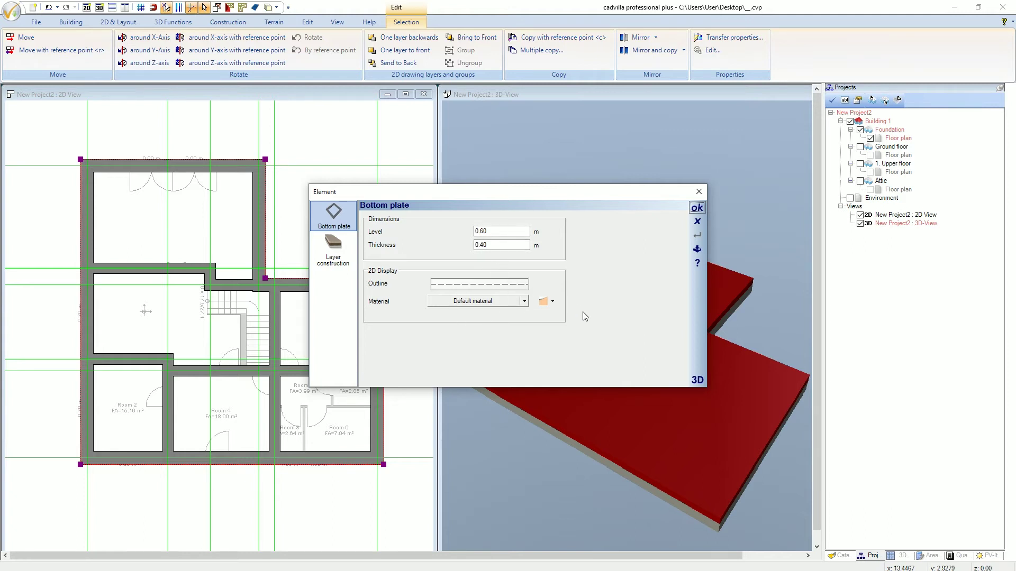
pyautogui.click(696, 208)
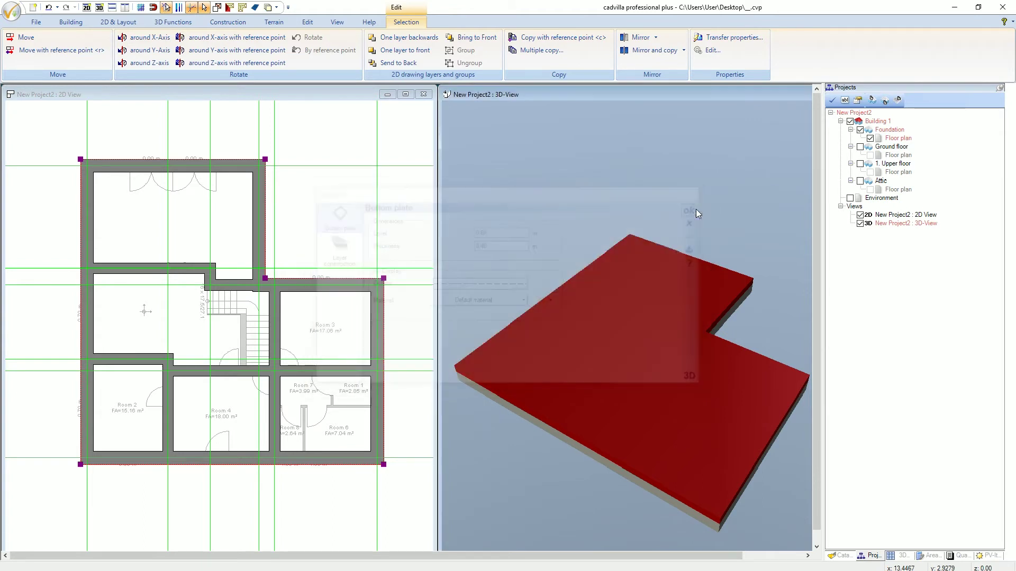
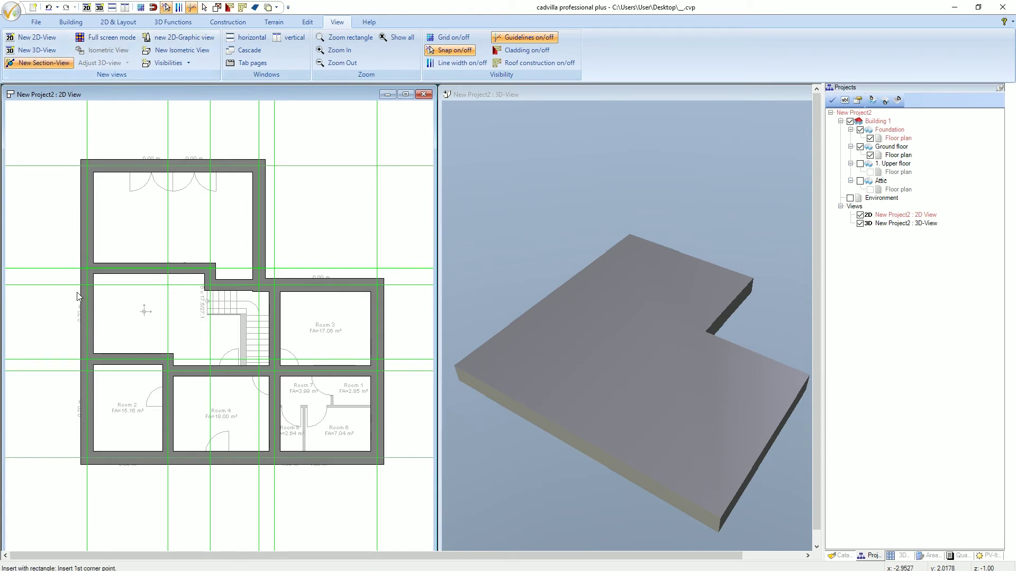
# - Create a section view with a horizontal cut about 16 m long through Rooms 2, 4 and 6, looking towards the upper exterior wall
pyautogui.click(60, 437)
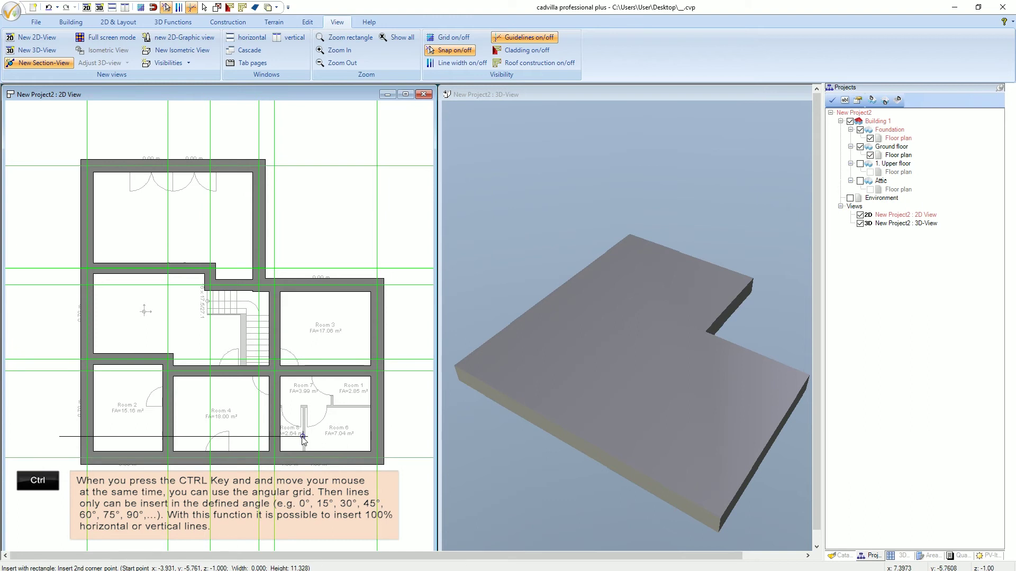
pyautogui.click(403, 437)
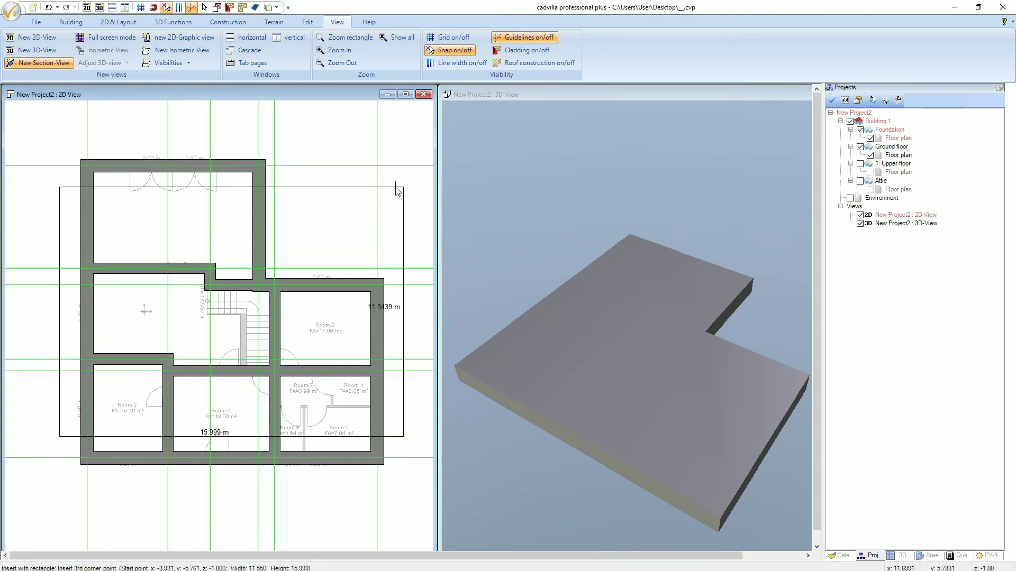
pyautogui.click(399, 149)
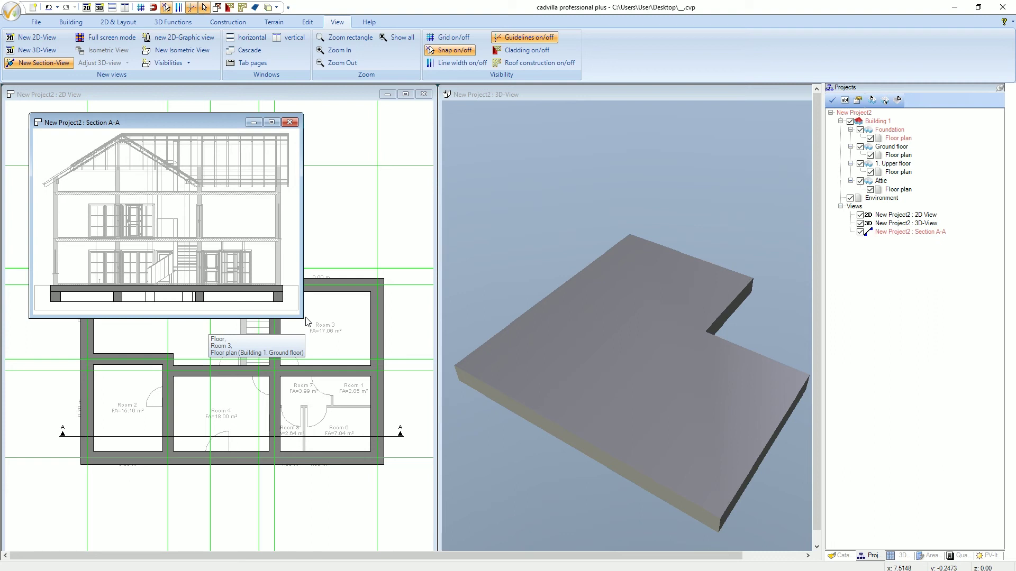
# - Enlarge the section view window, fit the whole section in it and hide the Environment
pyautogui.moveTo(302, 317); pyautogui.dragTo(655, 513)
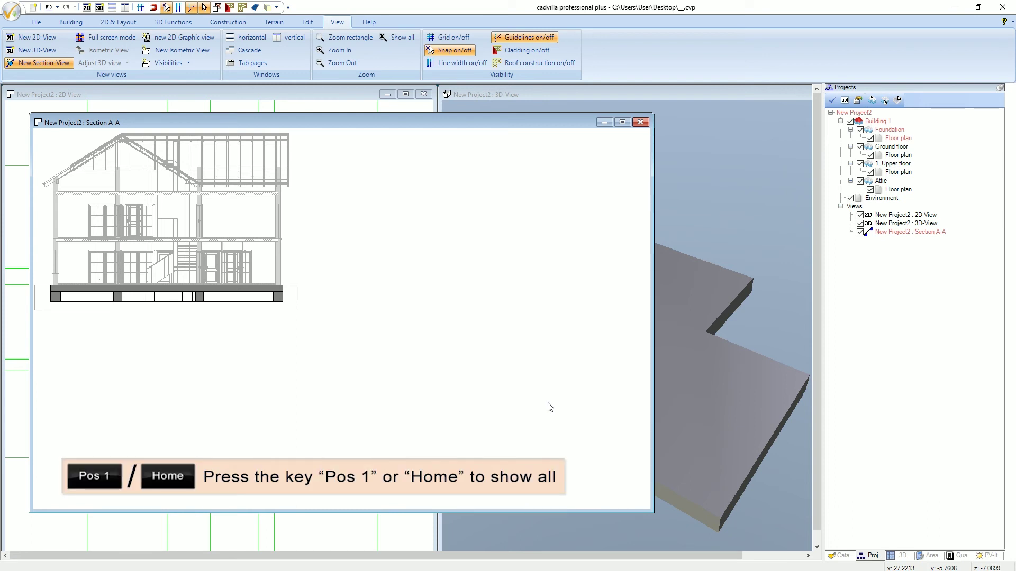
pyautogui.press('Home')
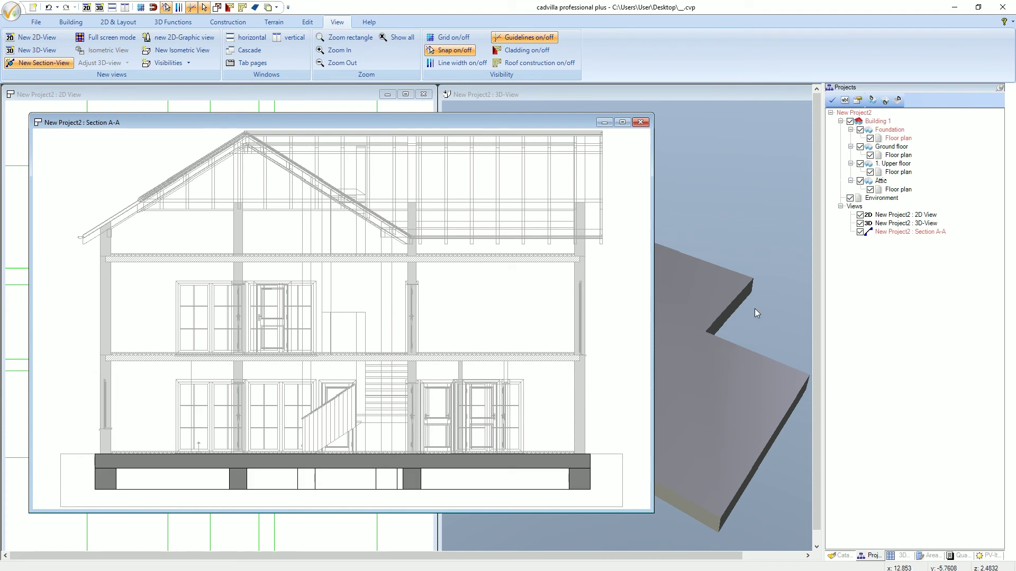
pyautogui.click(851, 199)
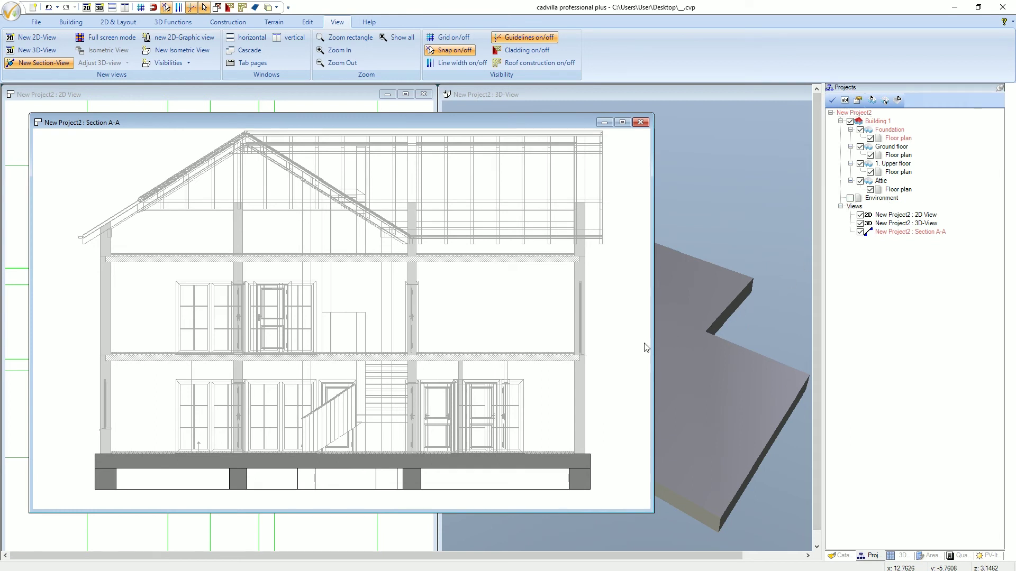
# - Enable hidden line removal in the properties of the Section A-A view
pyautogui.rightClick(615, 345)
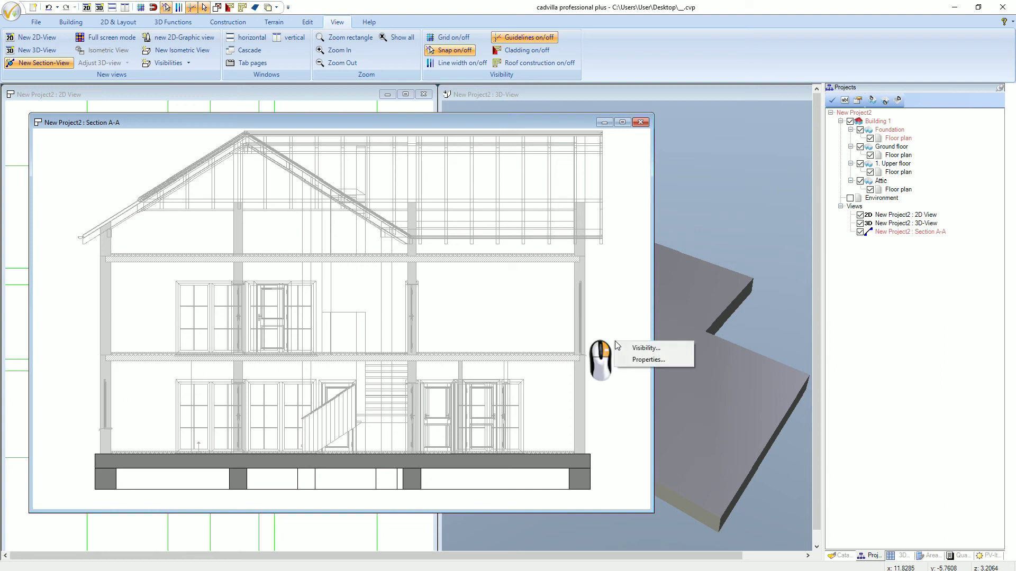
pyautogui.click(648, 360)
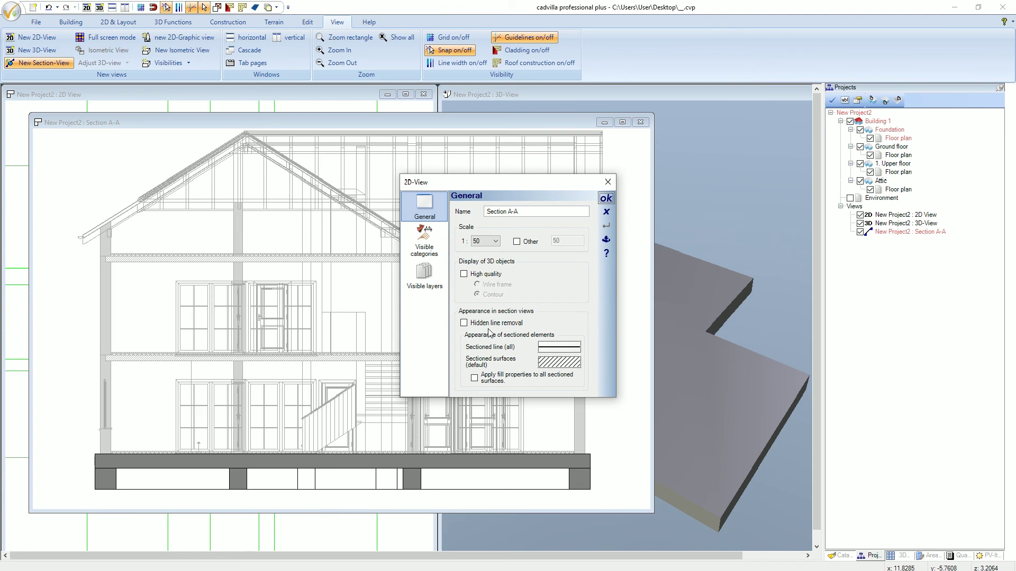
pyautogui.click(464, 323)
pyautogui.click(605, 199)
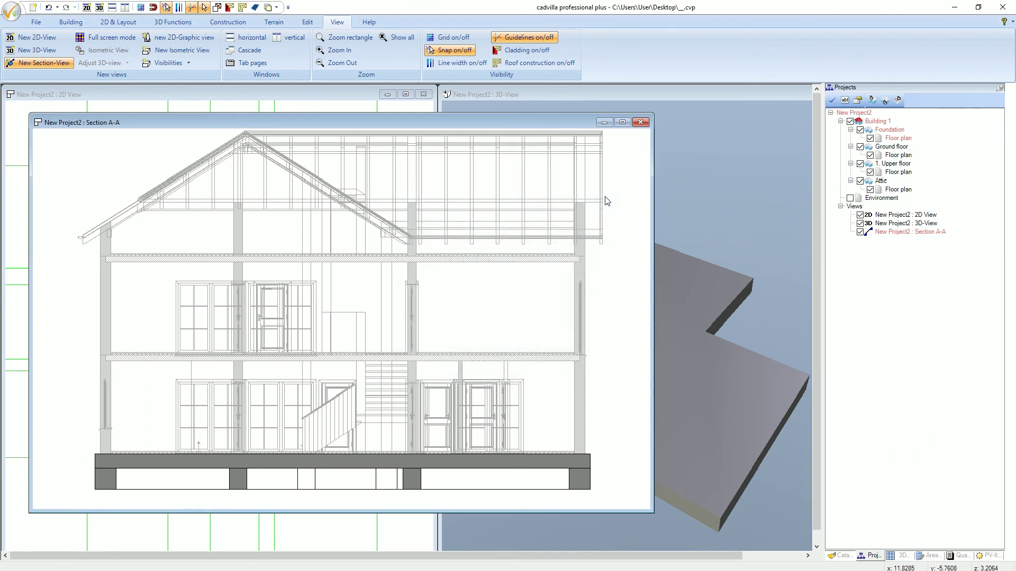